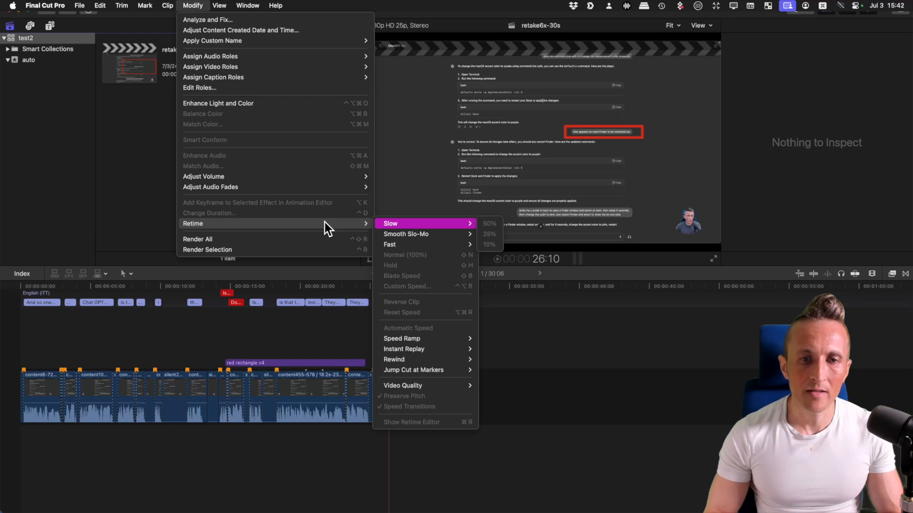
{"action": "key", "text": "Down"}
{"action": "key", "text": "Down"}
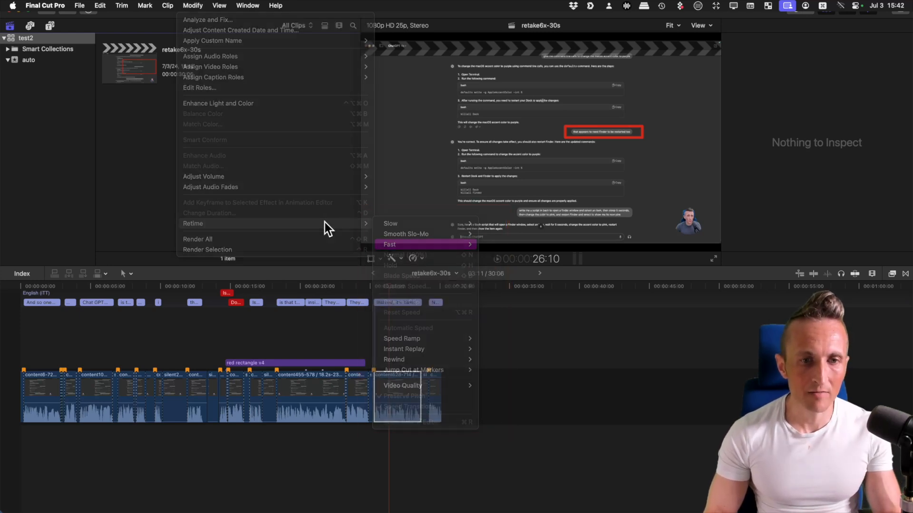
- Switch to Keyboard Maestro and create a macro group named FCPX
{"action": "key", "text": "super+Tab"}
{"action": "key", "text": "super+Tab"}
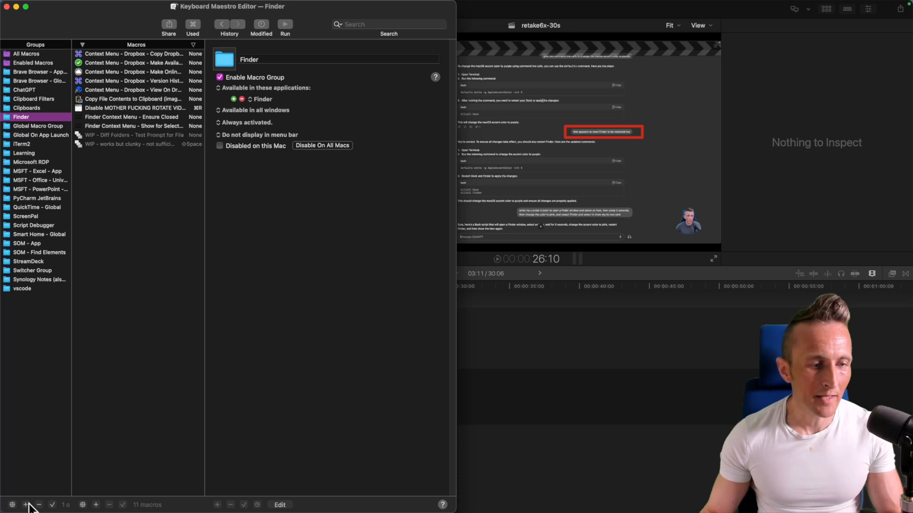
{"action": "left_click", "coordinate": [26, 505]}
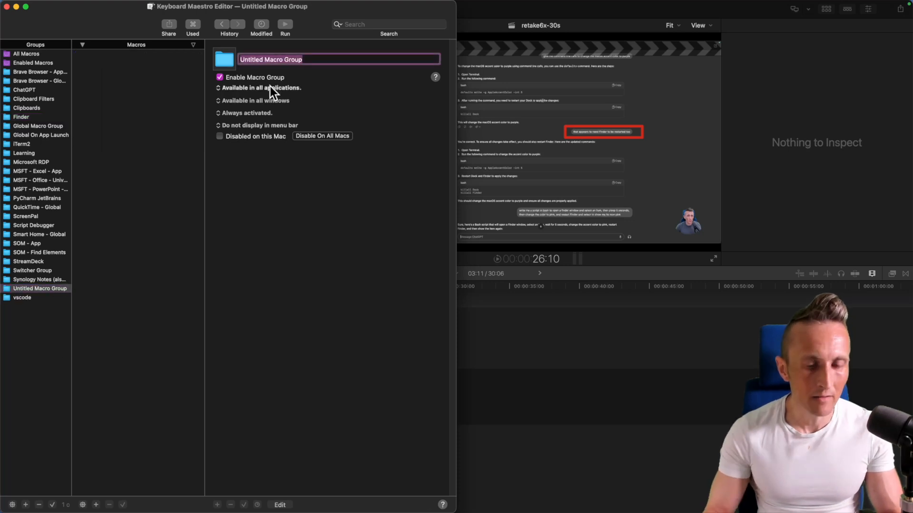
{"action": "type", "text": "FCPX"}
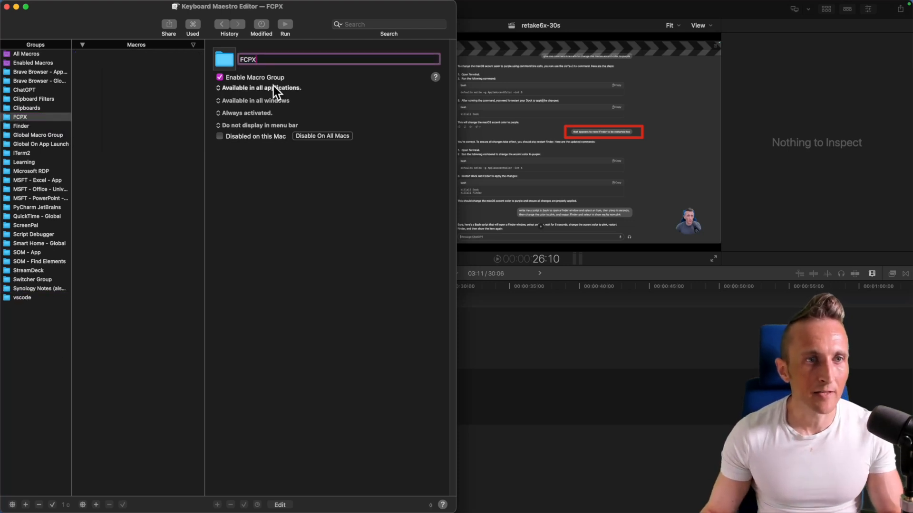
- Restrict the FCPX macro group so it is available only in Final Cut Pro
{"action": "left_click", "coordinate": [285, 90]}
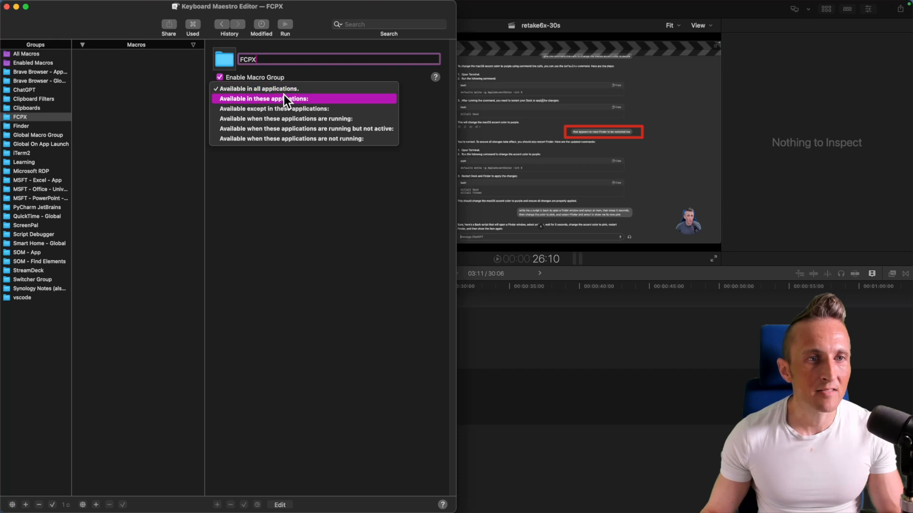
{"action": "left_click", "coordinate": [284, 101]}
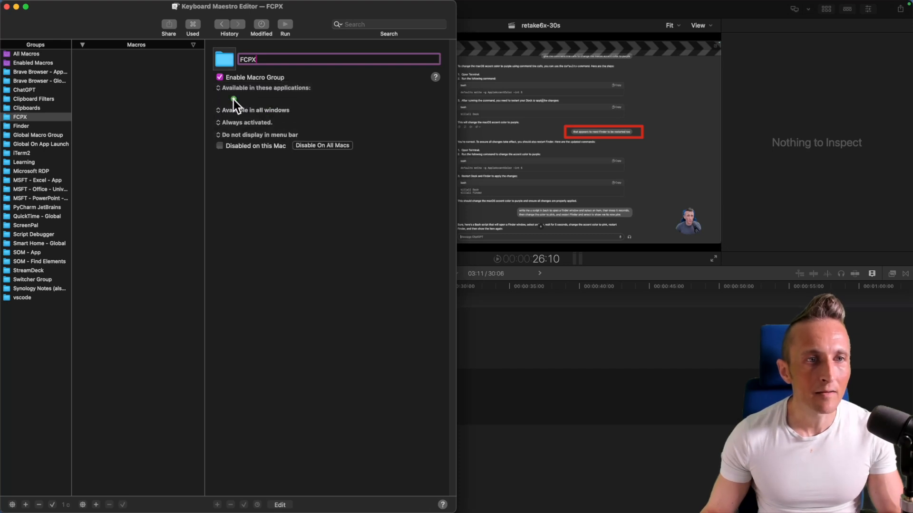
{"action": "left_click", "coordinate": [233, 99]}
{"action": "left_click", "coordinate": [250, 91]}
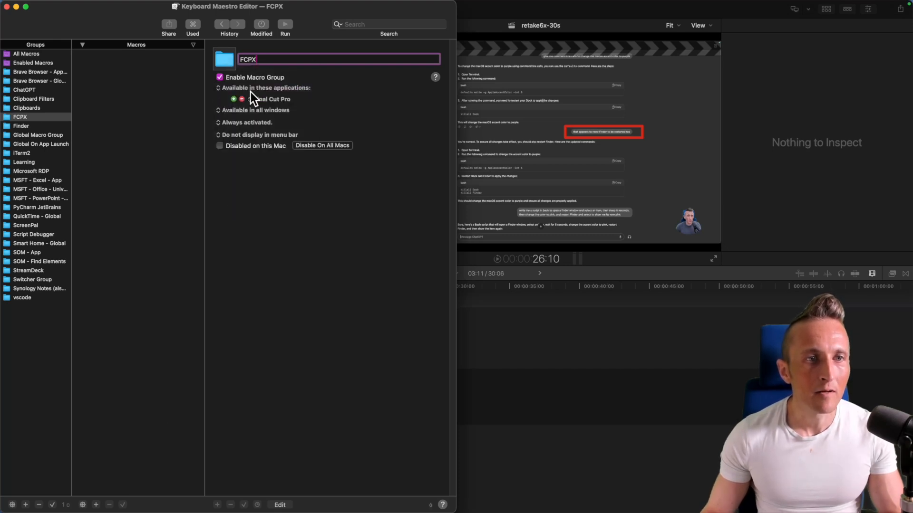
- Create a macro named "Fast 2x" in the FCPX group and add a "Select or Show a Menu Item" action to it
{"action": "left_click", "coordinate": [96, 505]}
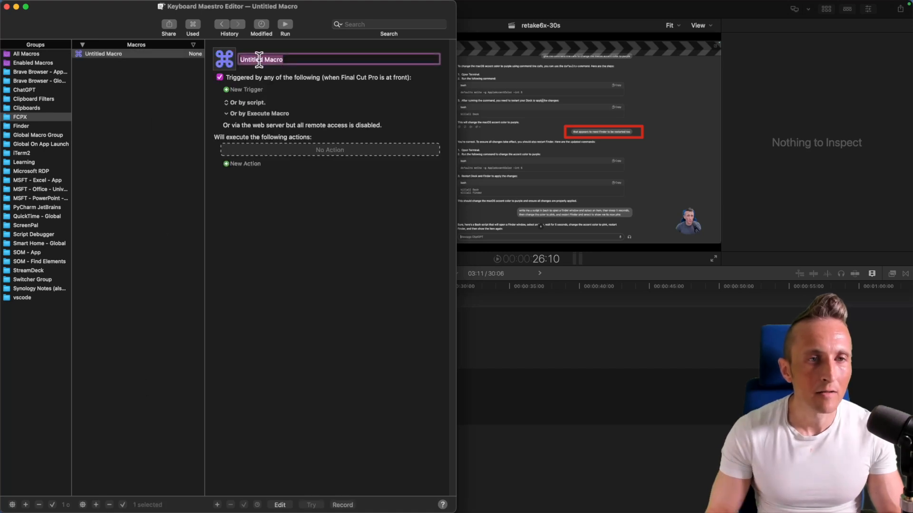
{"action": "type", "text": "Fast 2x"}
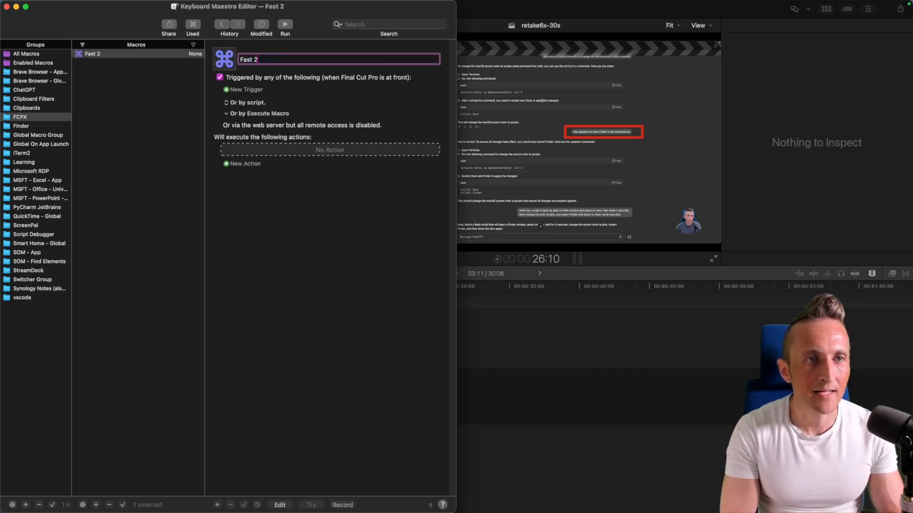
{"action": "left_click", "coordinate": [252, 164]}
{"action": "left_click", "coordinate": [175, 48]}
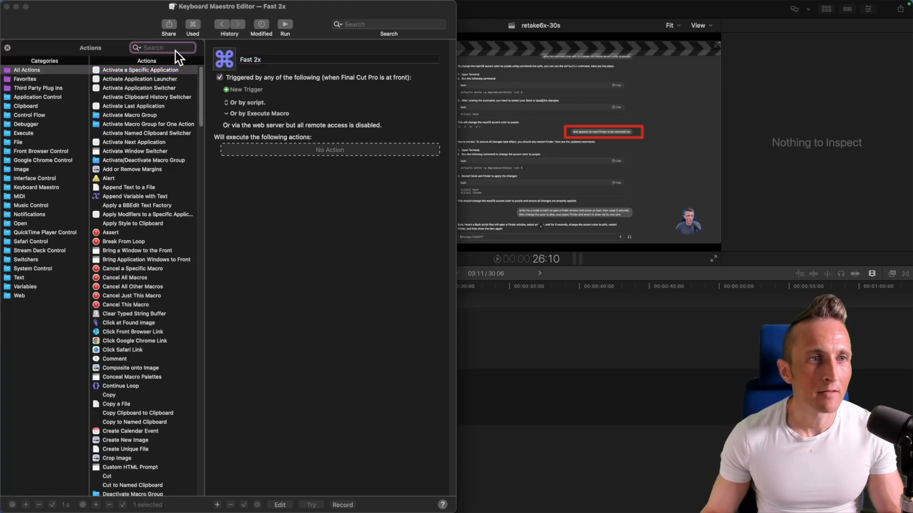
{"action": "type", "text": "menu"}
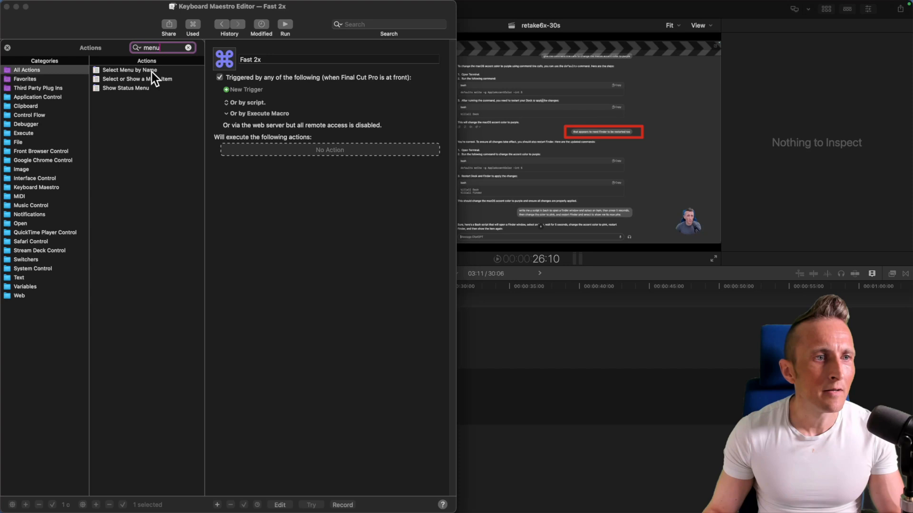
{"action": "left_click_drag", "start_coordinate": [153, 78], "coordinate": [289, 147]}
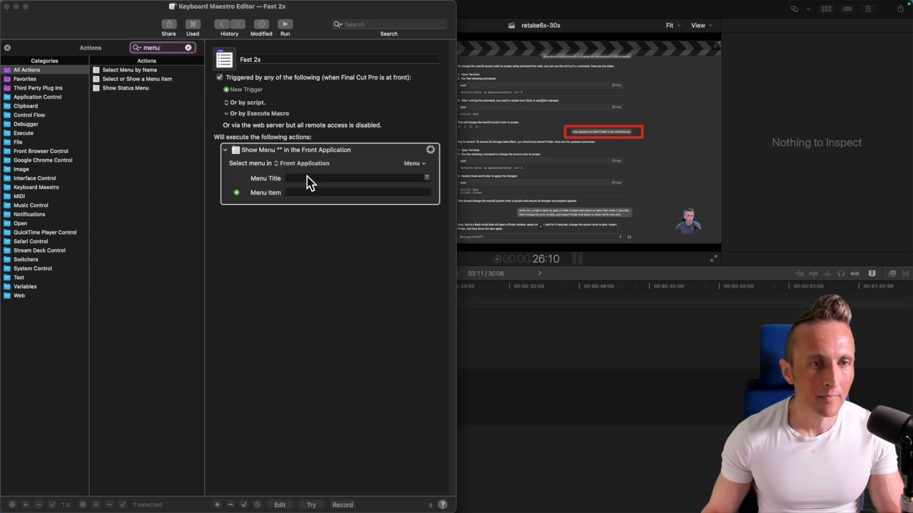
- Target the menu action at Final Cut Pro and set its command to Modify > Retime > Fast > 2x
{"action": "left_click", "coordinate": [305, 164]}
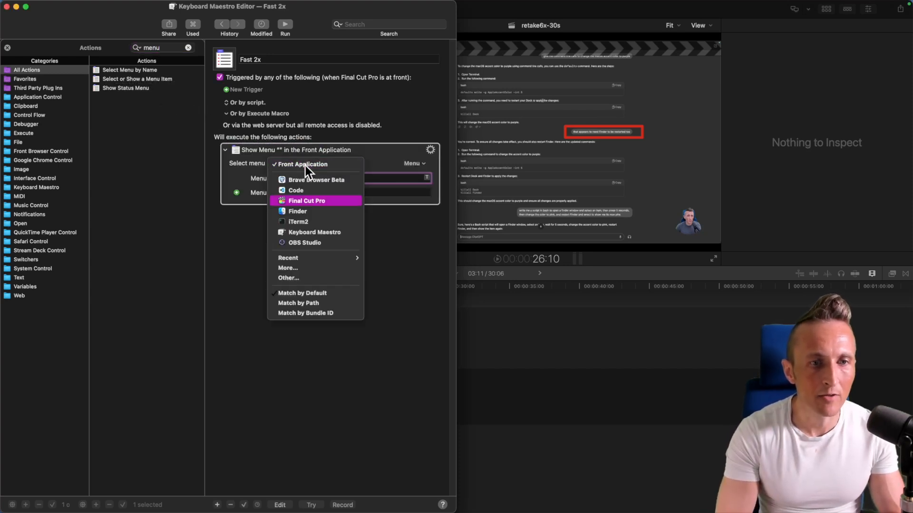
{"action": "left_click", "coordinate": [300, 200]}
{"action": "left_click", "coordinate": [311, 178]}
{"action": "left_click", "coordinate": [419, 164]}
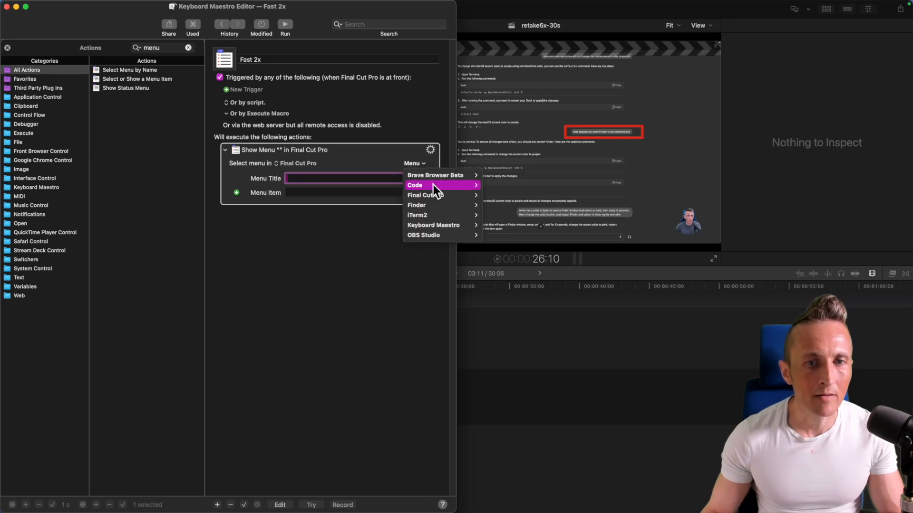
{"action": "mouse_move", "coordinate": [437, 193]}
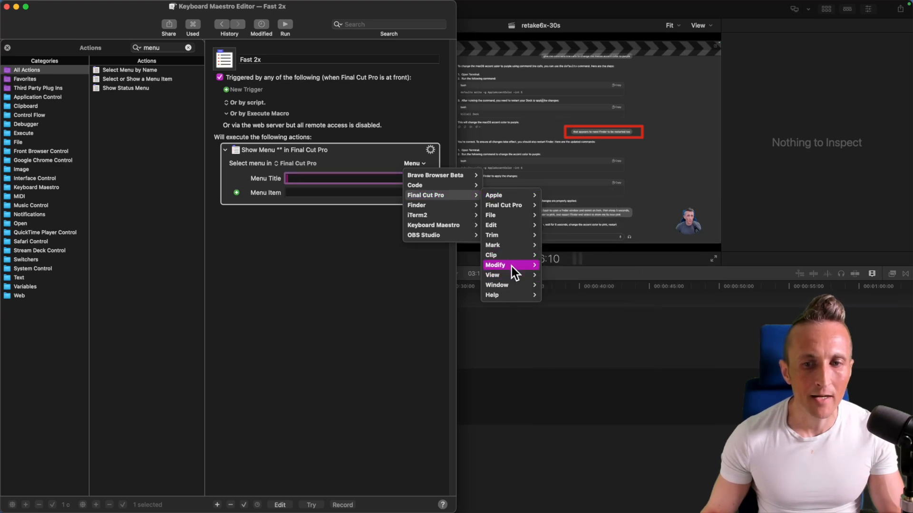
{"action": "mouse_move", "coordinate": [511, 266]}
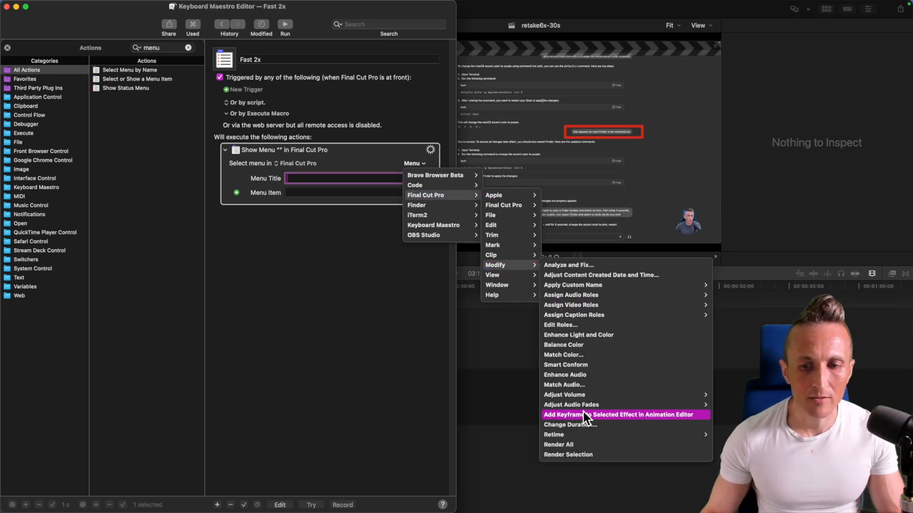
{"action": "mouse_move", "coordinate": [589, 433]}
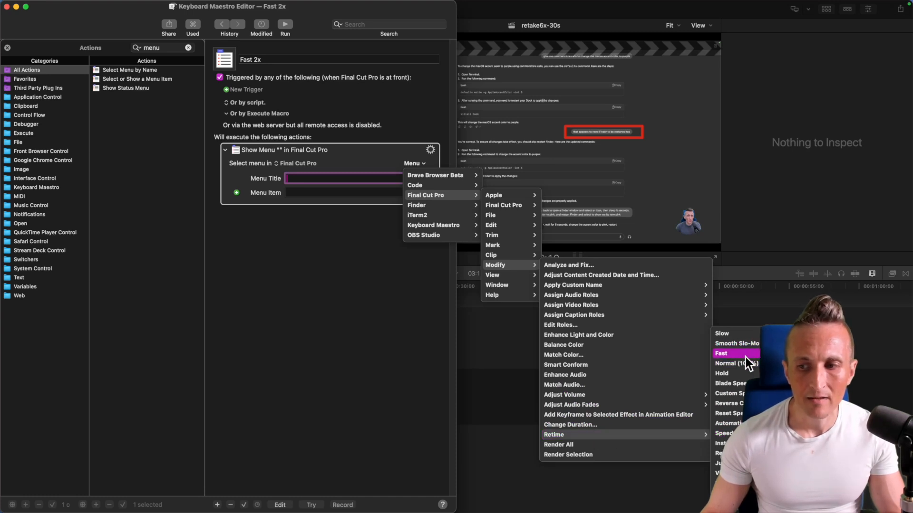
{"action": "left_click", "coordinate": [821, 354]}
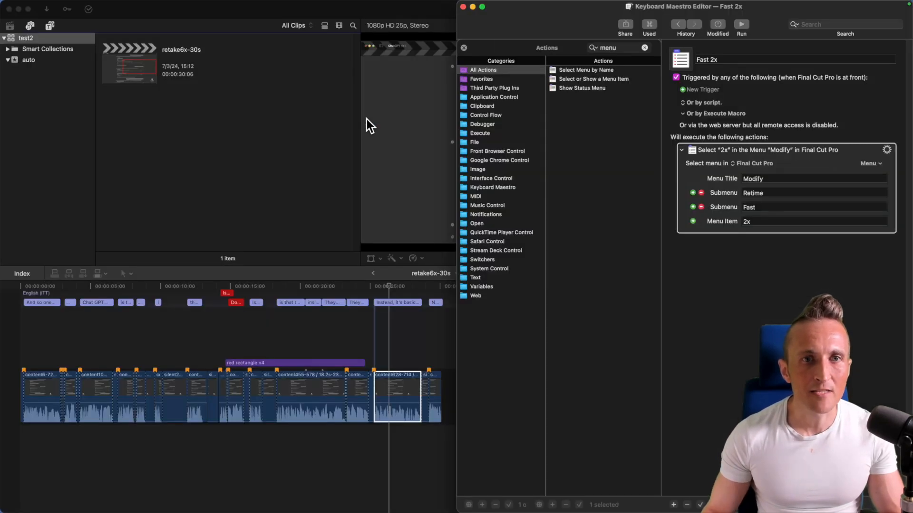
- Select the content628-714 clip in the Final Cut Pro timeline and run the Fast 2x macro from Keyboard Maestro on it
{"action": "left_click", "coordinate": [322, 163]}
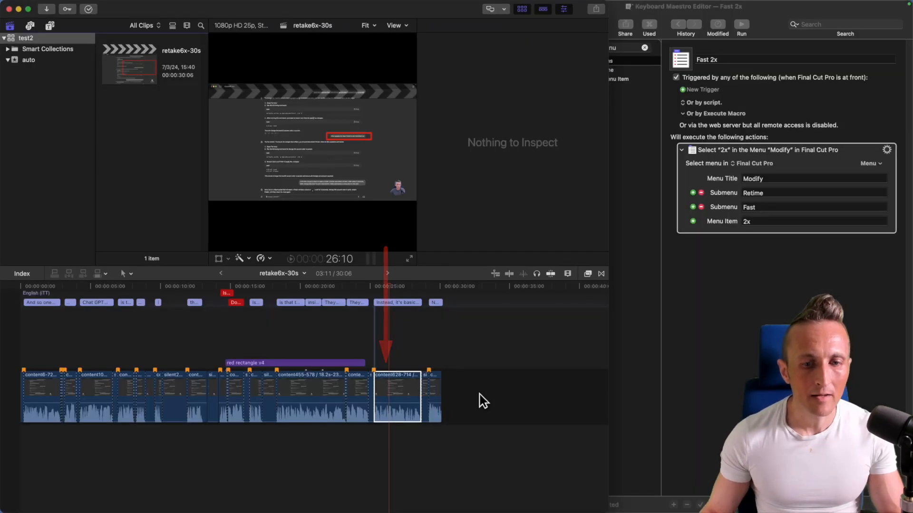
{"action": "left_click", "coordinate": [412, 392]}
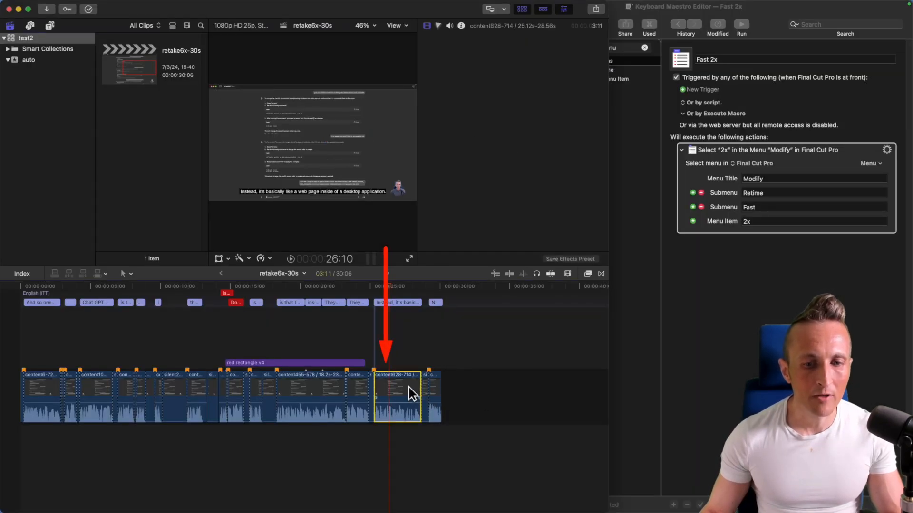
{"action": "left_click", "coordinate": [713, 339]}
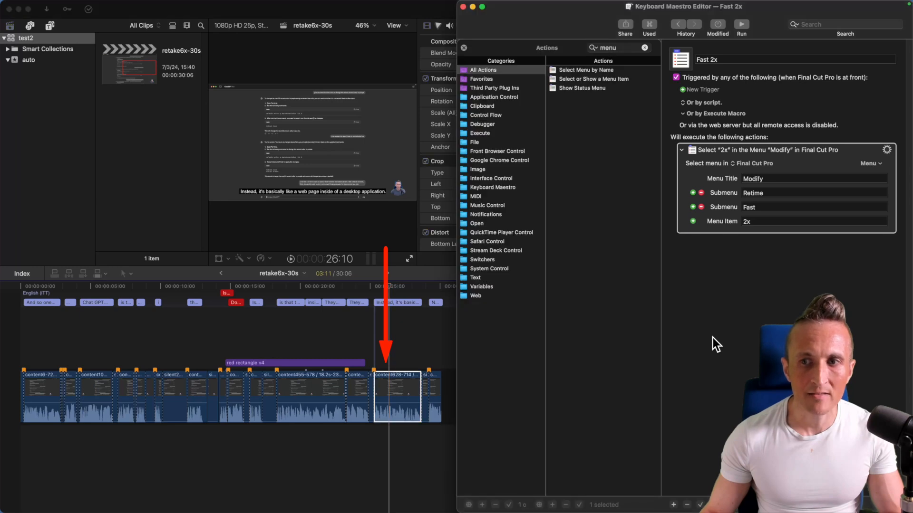
{"action": "left_click", "coordinate": [741, 24]}
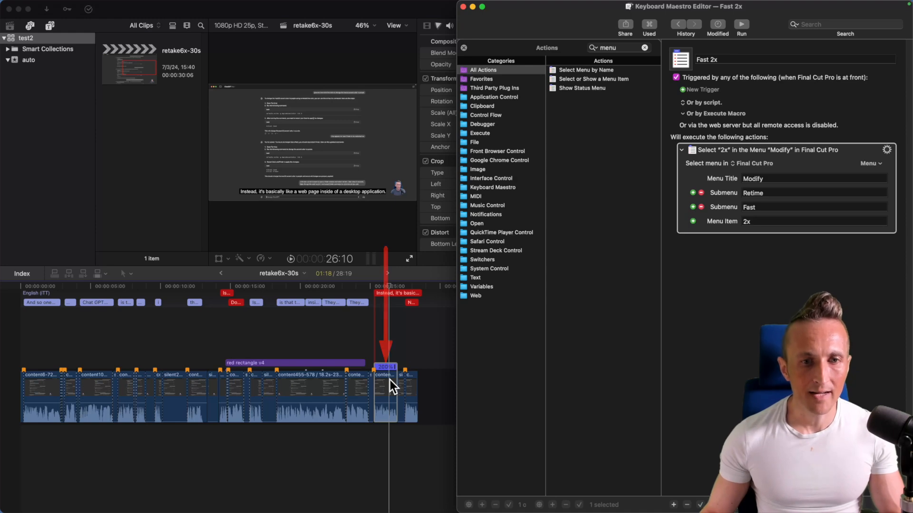
- Switch to Stream Deck and add a KM Link action to the first key of the FinalCutPro profile, titled "2x"
{"action": "key", "text": "ctrl+Up"}
{"action": "left_click", "coordinate": [477, 251]}
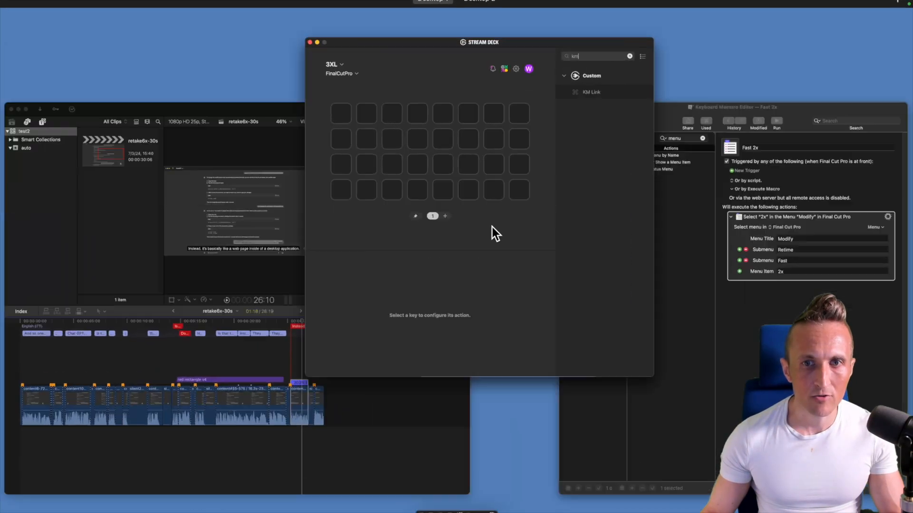
{"action": "left_click_drag", "start_coordinate": [605, 108], "coordinate": [282, 140]}
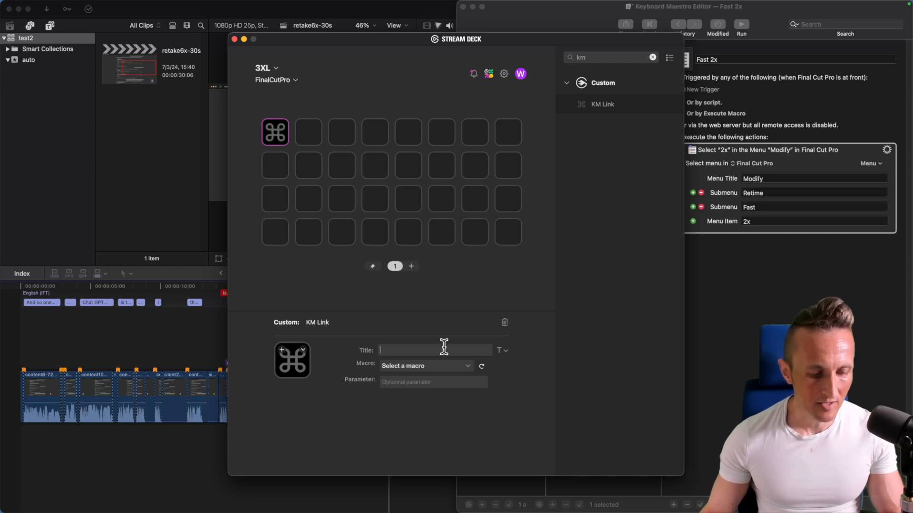
{"action": "type", "text": "2x"}
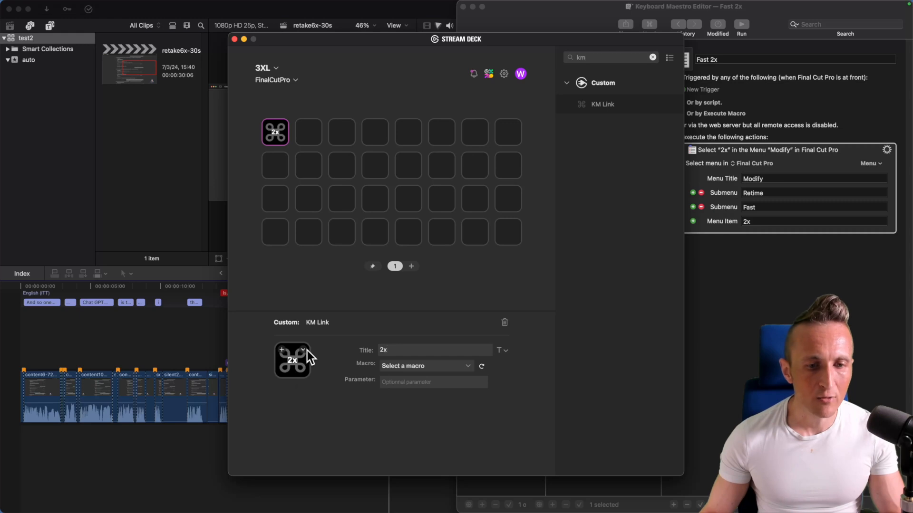
- Replace the 2x key's icon with the empty blank black background PNG image
{"action": "left_click", "coordinate": [307, 350]}
{"action": "left_click", "coordinate": [330, 367]}
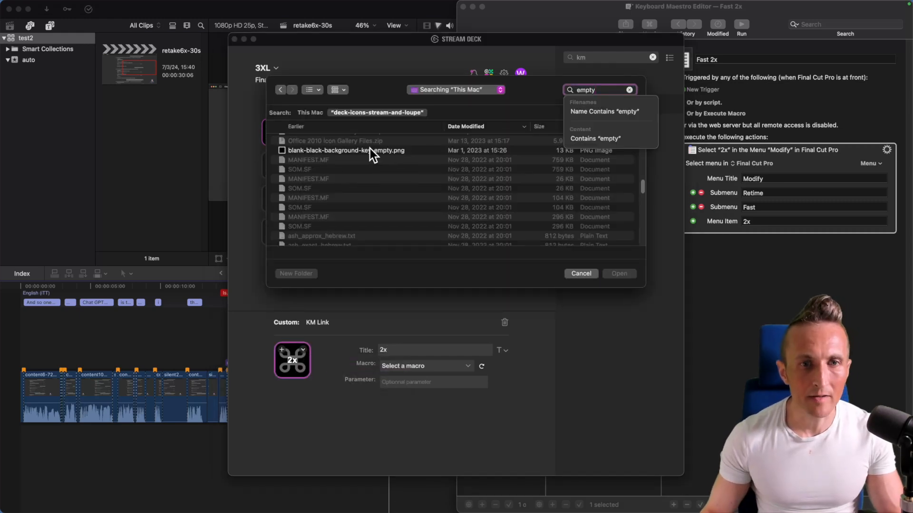
{"action": "left_click", "coordinate": [370, 149]}
{"action": "double_click", "coordinate": [366, 150]}
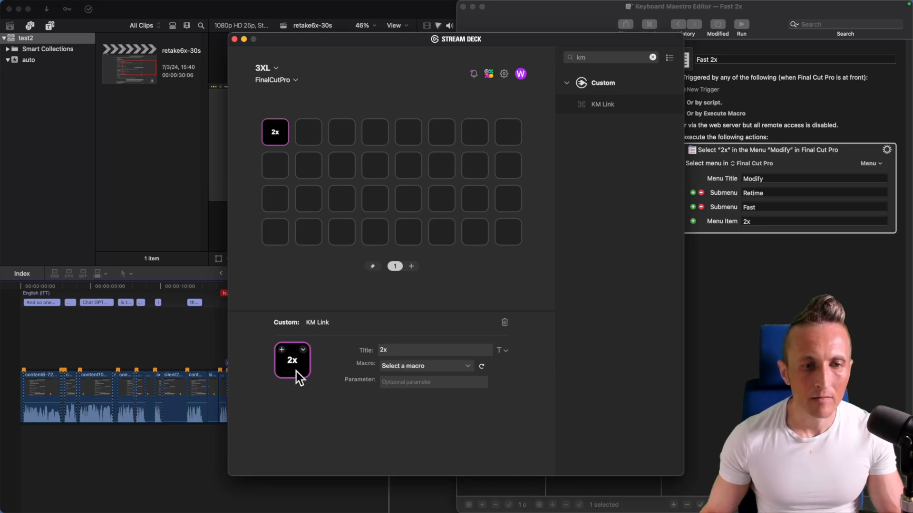
- Assign the Fast 2x macro to the 2x key
{"action": "left_click", "coordinate": [412, 366]}
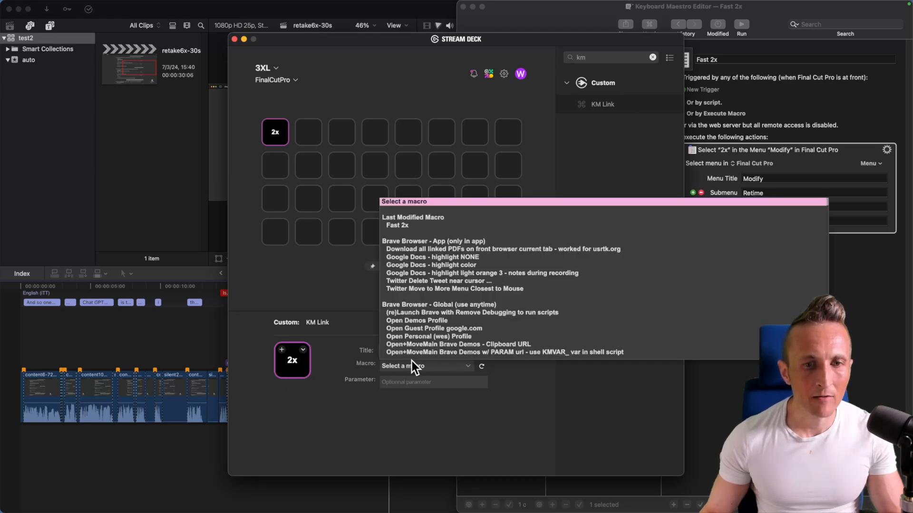
{"action": "key", "text": "Down"}
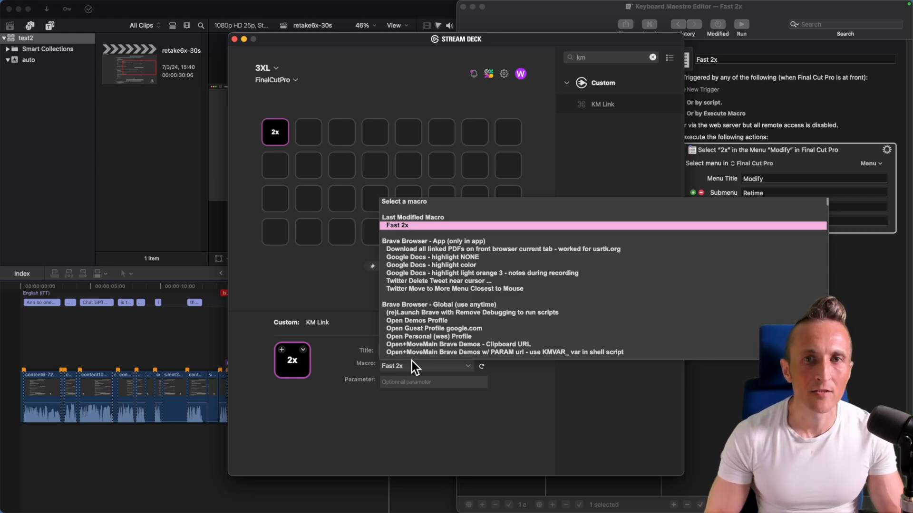
{"action": "key", "text": "Return"}
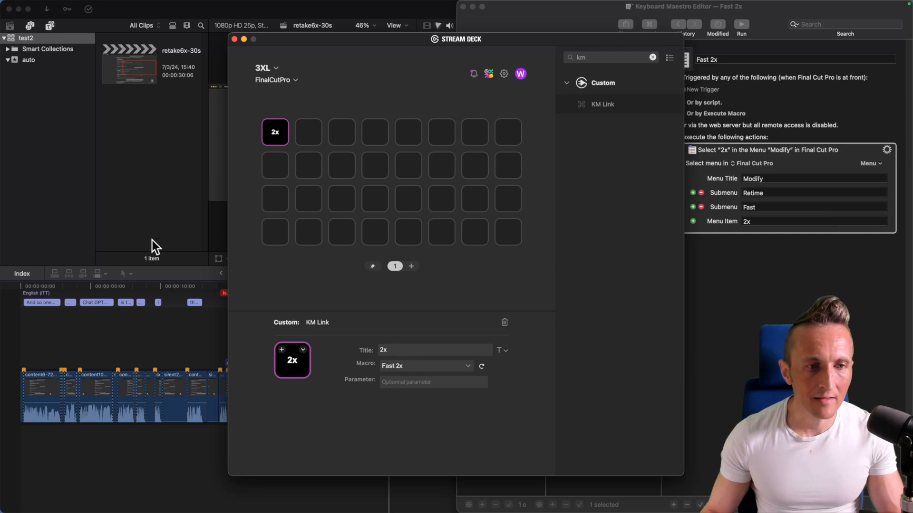
- Switch to Final Cut Pro, undo the speed change on the content628-714 clip and reapply the 2x speed
{"action": "left_click", "coordinate": [190, 333]}
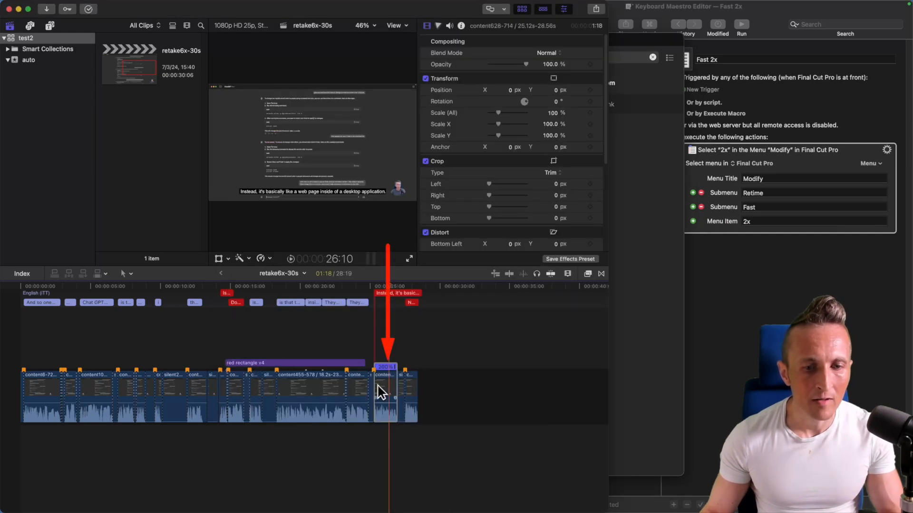
{"action": "key", "text": "super+z"}
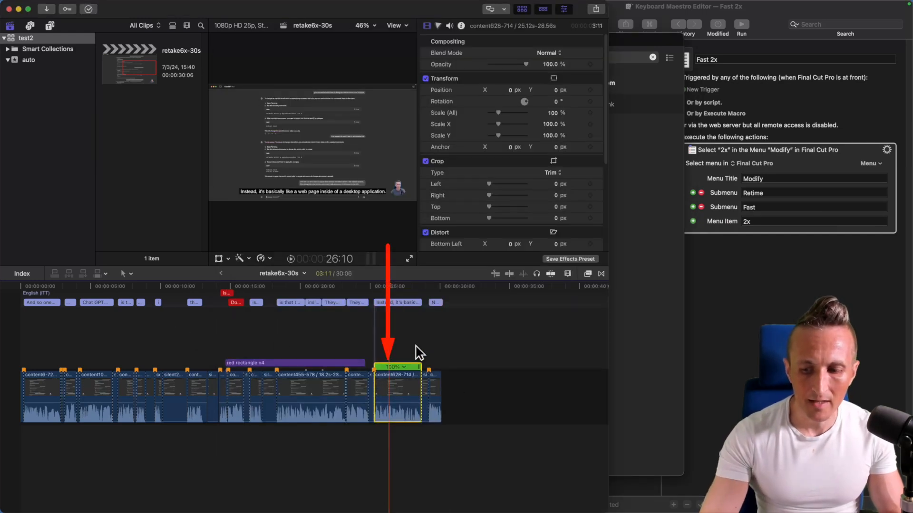
{"action": "key", "text": "super+shift+z"}
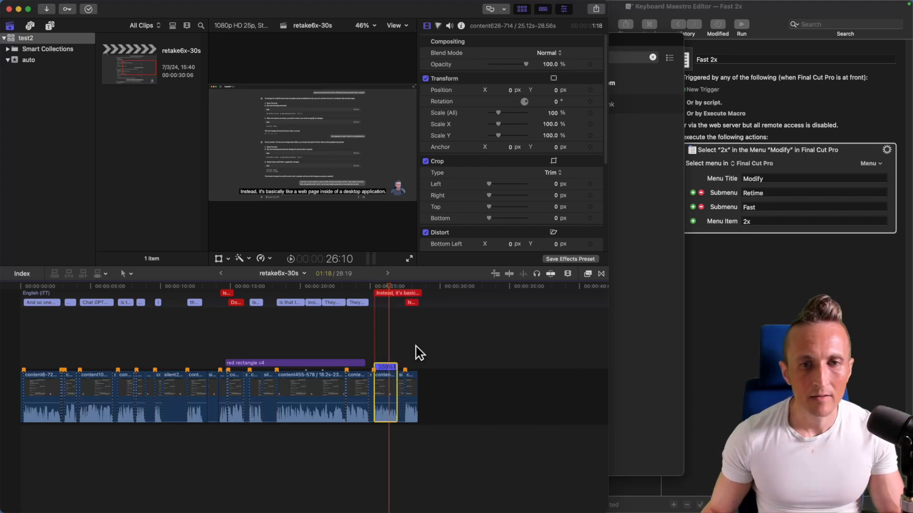
- Return to Keyboard Maestro and close the action library to show the FCPX group's macros
{"action": "key", "text": "ctrl+Up"}
{"action": "left_click", "coordinate": [652, 236]}
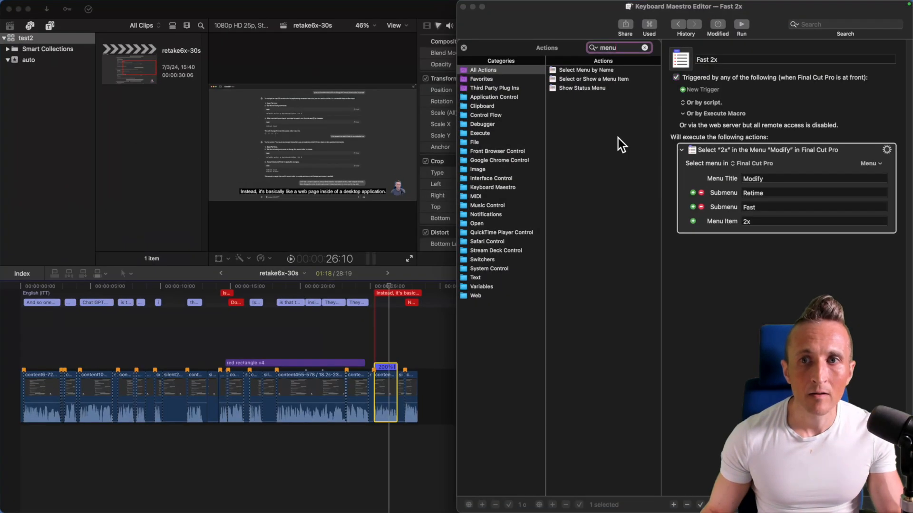
{"action": "key", "text": "Escape"}
{"action": "left_click", "coordinate": [464, 48]}
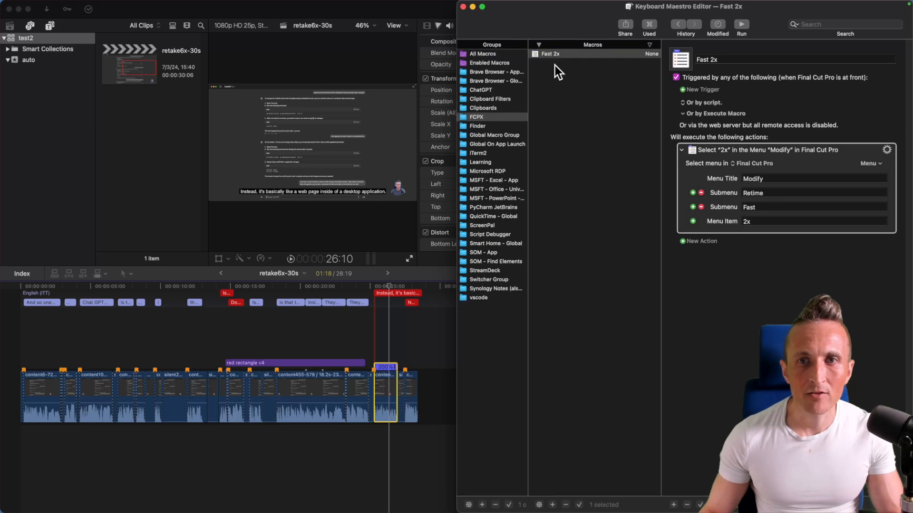
- Duplicate the Fast 2x macro in the FCPX group and name the copy Fast 4x
{"action": "left_click", "coordinate": [571, 53]}
{"action": "key", "text": "super+d"}
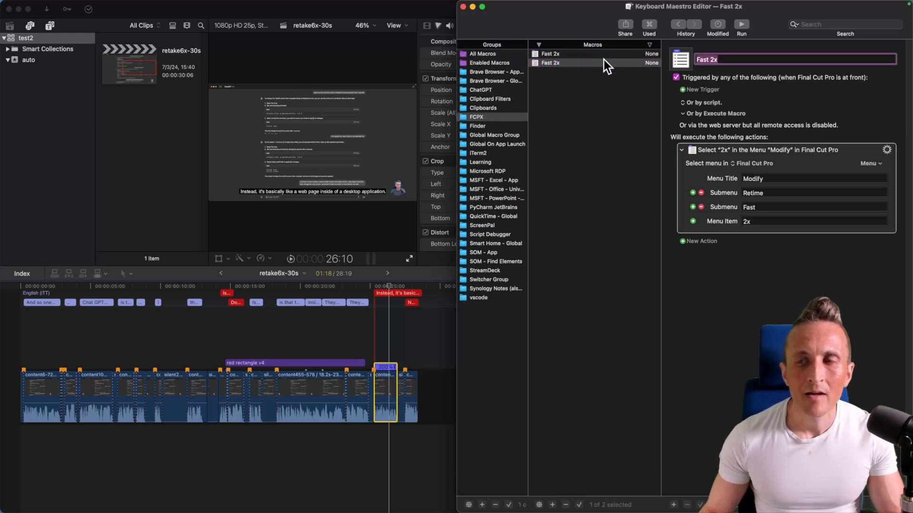
{"action": "left_click", "coordinate": [724, 59]}
{"action": "key", "text": "BackSpace"}
{"action": "key", "text": "BackSpace"}
{"action": "type", "text": "4x"}
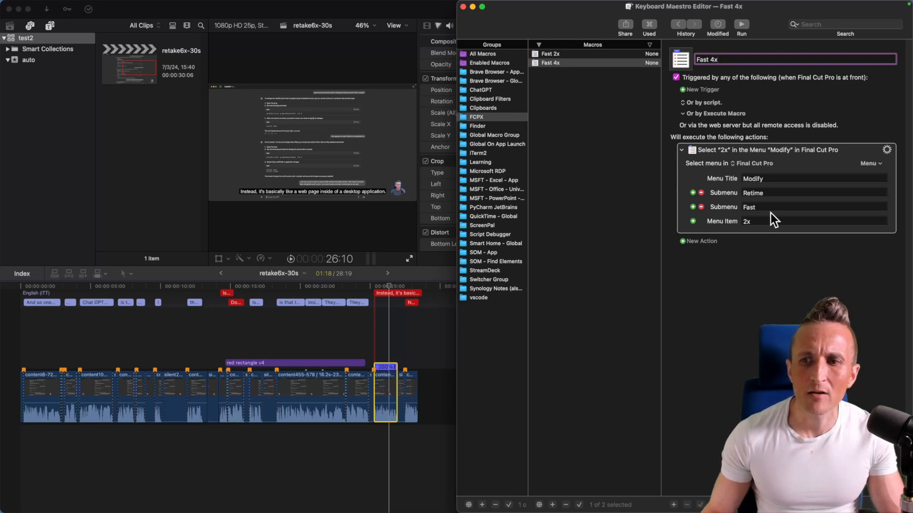
- Set the menu item of the Fast 4x macro's action to 4x
{"action": "left_click", "coordinate": [775, 222]}
{"action": "key", "text": "BackSpace"}
{"action": "key", "text": "BackSpace"}
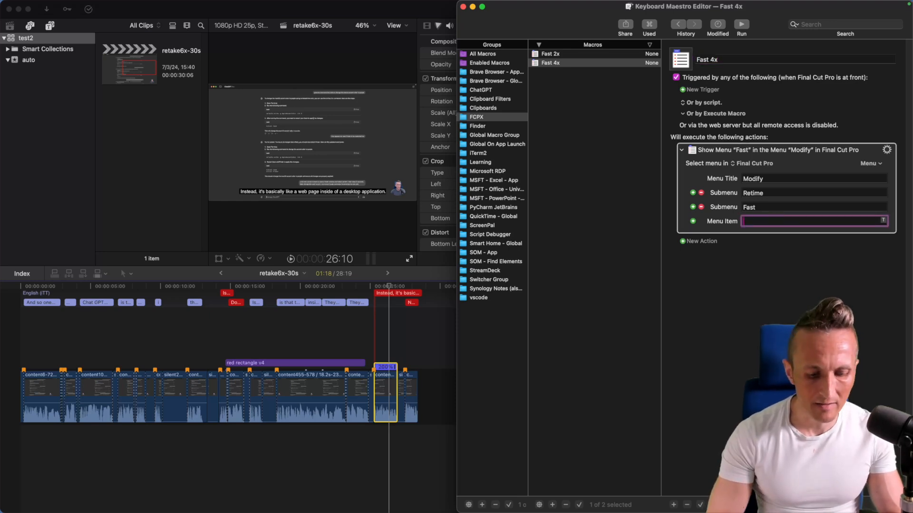
{"action": "type", "text": "4x"}
- Switch to Stream Deck and paste a copy of the 2x key over the Trim End key
{"action": "key", "text": "ctrl+Up"}
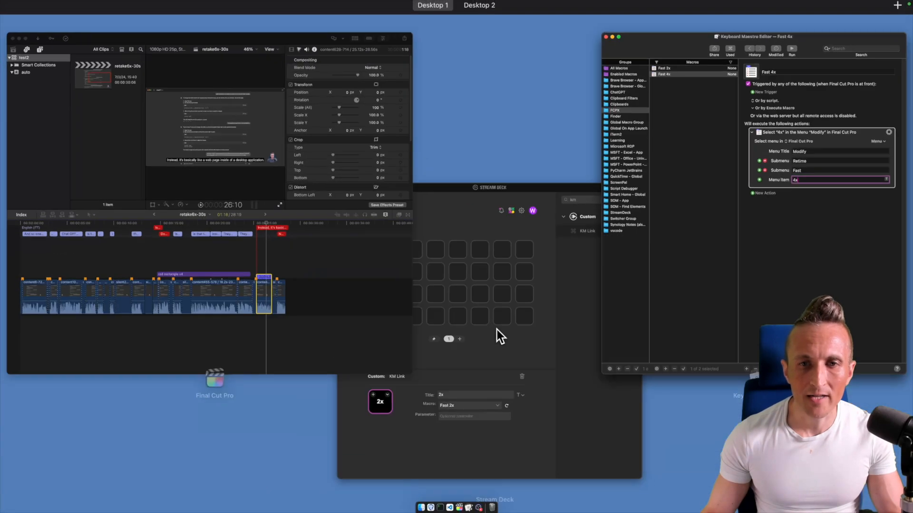
{"action": "left_click", "coordinate": [422, 290]}
{"action": "left_click", "coordinate": [301, 128]}
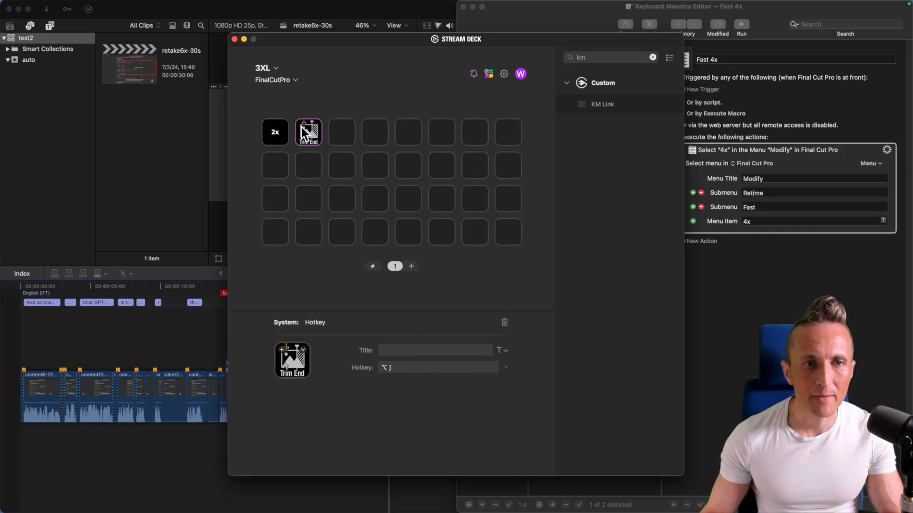
{"action": "left_click", "coordinate": [283, 141]}
{"action": "key", "text": "super+c"}
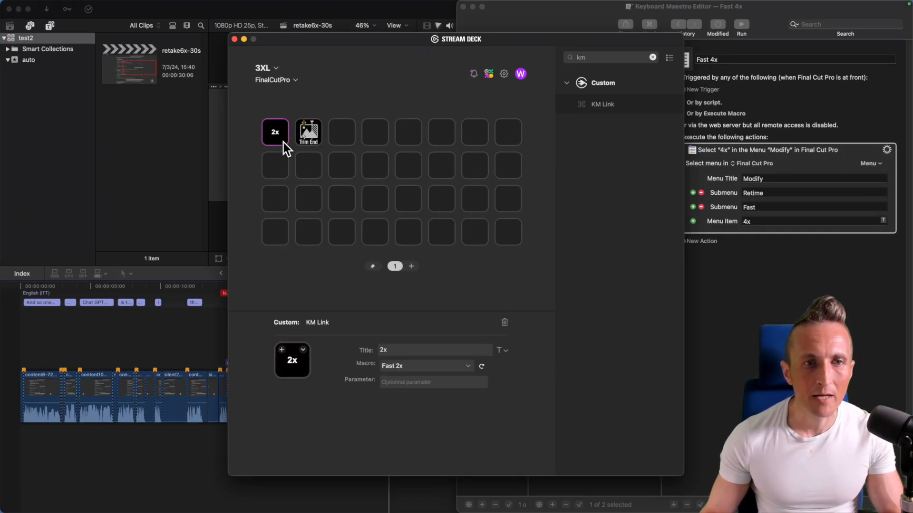
{"action": "left_click", "coordinate": [306, 135]}
{"action": "key", "text": "super+v"}
- Change the pasted key's title to 4x
{"action": "left_click", "coordinate": [516, 275]}
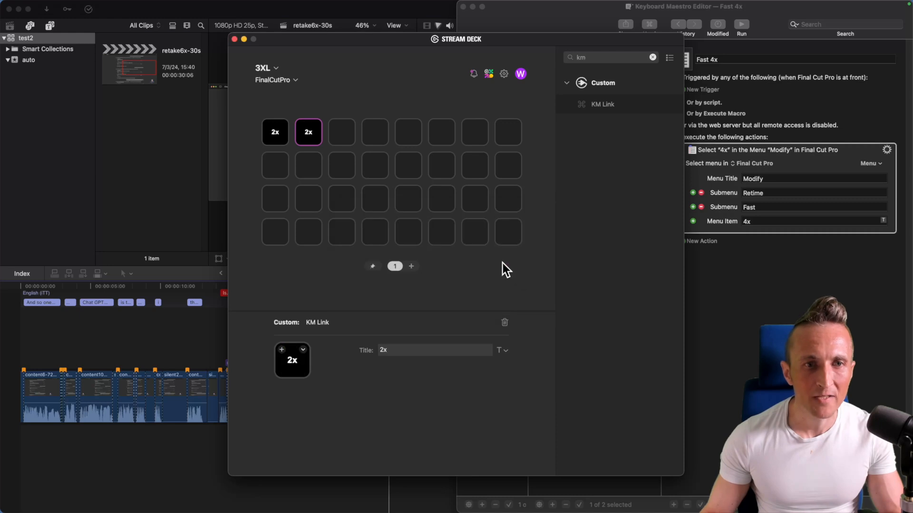
{"action": "key", "text": "BackSpace"}
{"action": "key", "text": "BackSpace"}
{"action": "type", "text": "4x"}
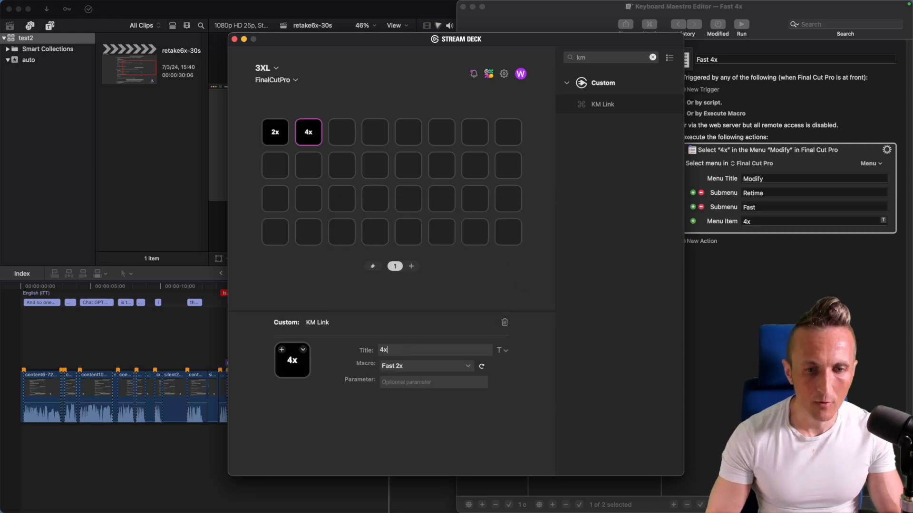
- Assign the Fast 4x macro from the FCPX group to the 4x key
{"action": "left_click", "coordinate": [439, 367]}
{"action": "key", "text": "Down"}
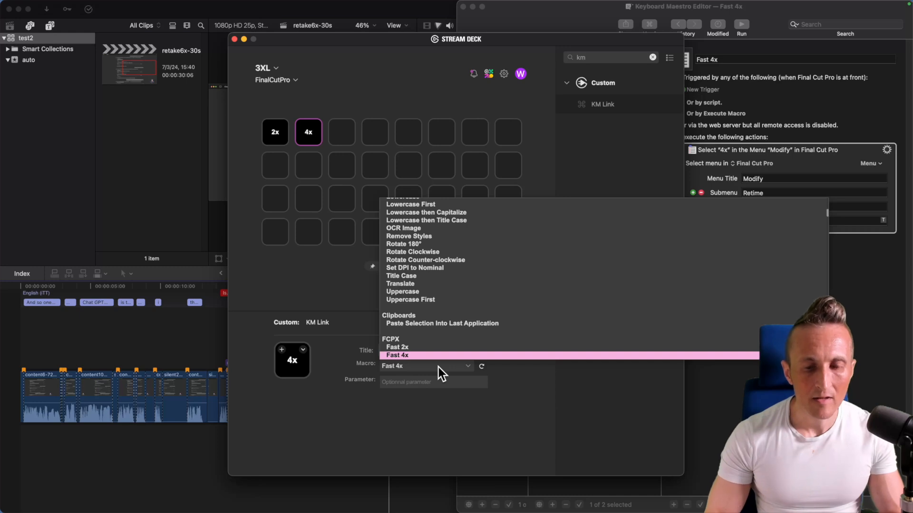
{"action": "key", "text": "Up"}
{"action": "key", "text": "Up"}
{"action": "key", "text": "Up"}
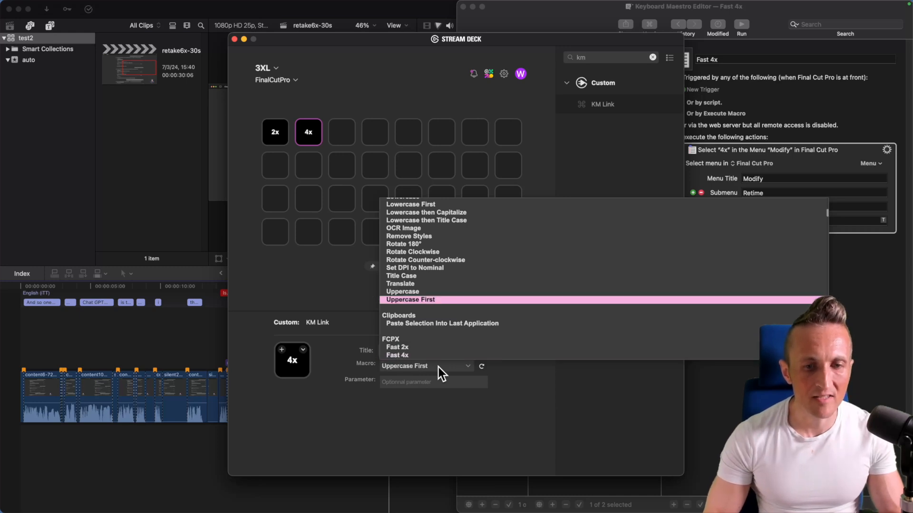
{"action": "key", "text": "Down"}
{"action": "key", "text": "Down"}
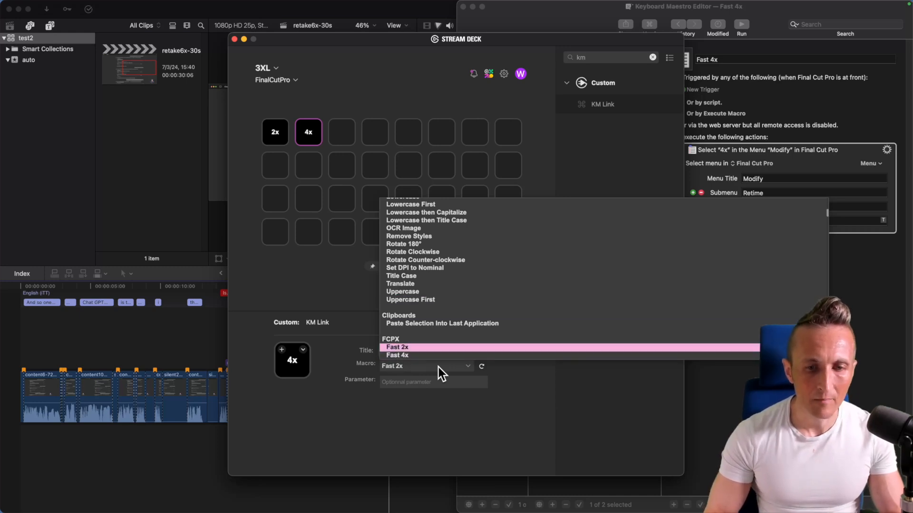
{"action": "key", "text": "Down"}
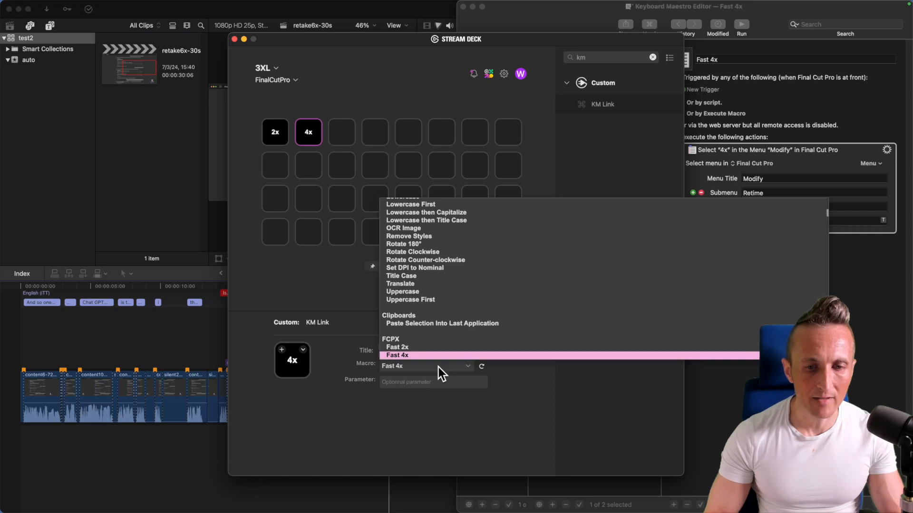
{"action": "key", "text": "Return"}
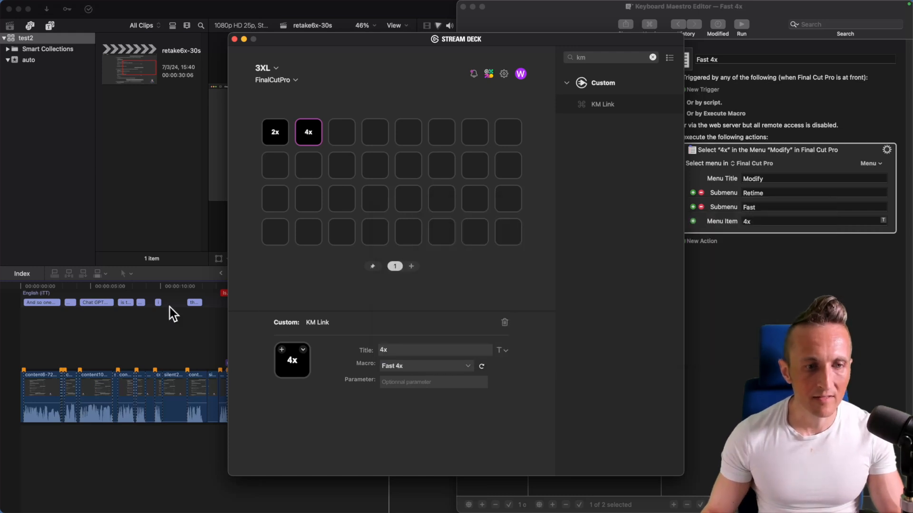
- Switch to Final Cut Pro, reset the content628-714 clip to normal speed and apply the 4x speed to it
{"action": "left_click", "coordinate": [172, 320]}
{"action": "key", "text": "shift+n"}
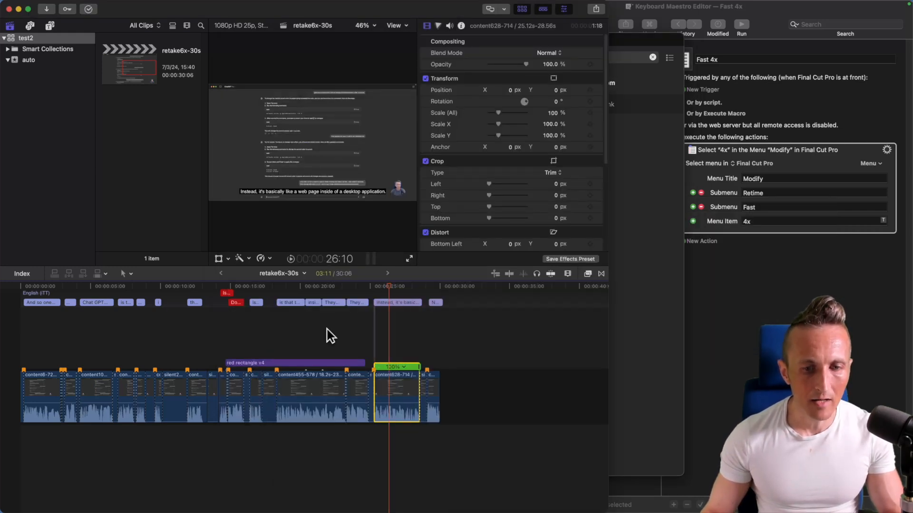
{"action": "key", "text": "4"}
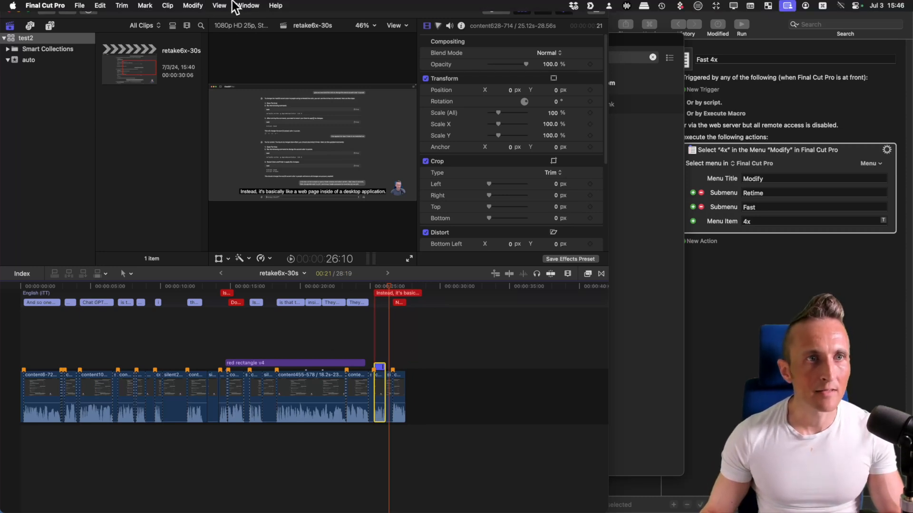
- Return to Keyboard Maestro, duplicate the Fast 4x macro and name the copy Custom
{"action": "left_click", "coordinate": [746, 123]}
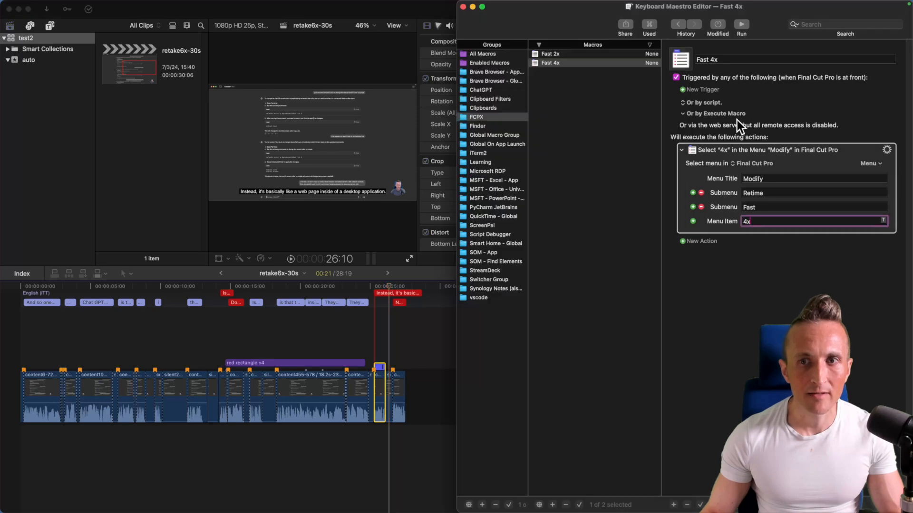
{"action": "left_click", "coordinate": [608, 67]}
{"action": "type", "text": "Customm"}
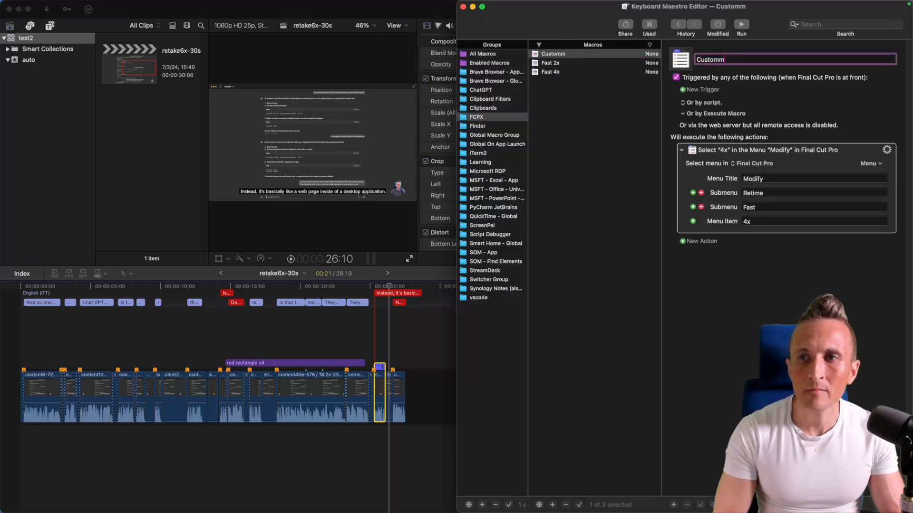
{"action": "key", "text": "BackSpace"}
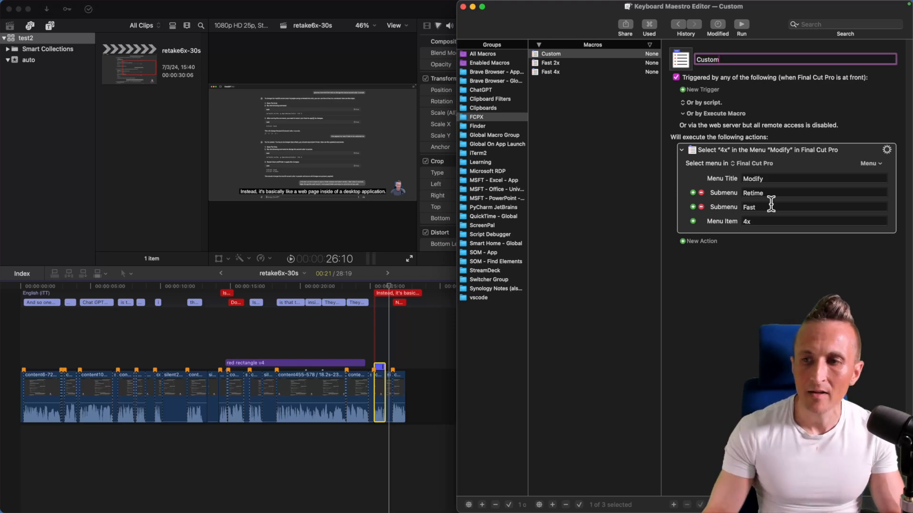
- Make the Custom macro's action select Final Cut Pro's Custom Speed... command under Modify, Retime
{"action": "double_click", "coordinate": [764, 220]}
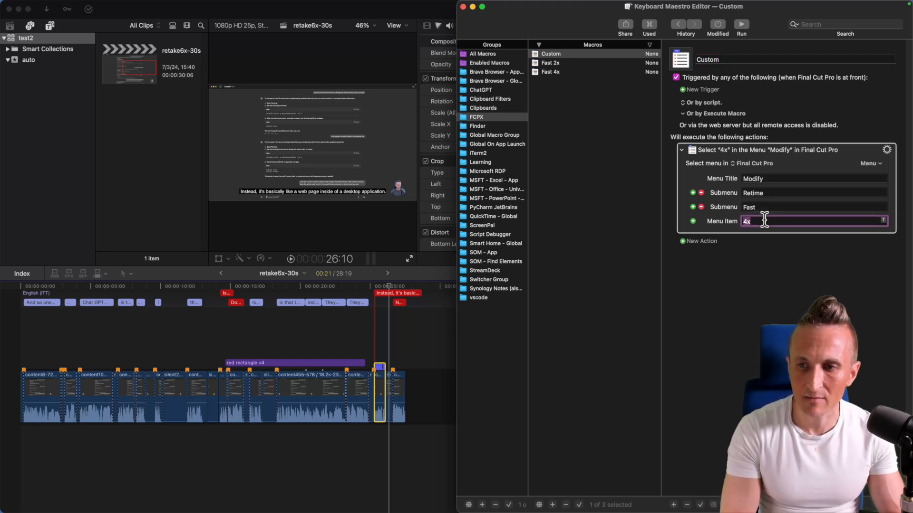
{"action": "type", "text": "Custom"}
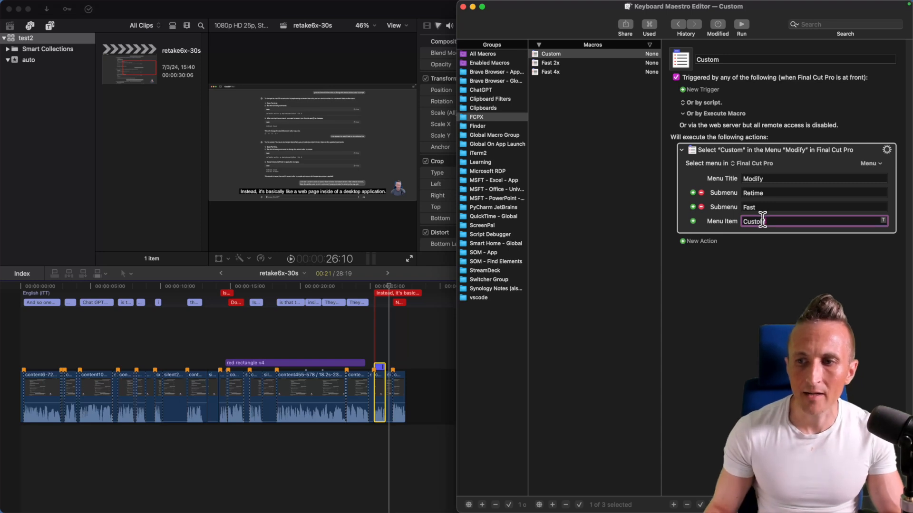
{"action": "left_click", "coordinate": [874, 165]}
{"action": "mouse_move", "coordinate": [876, 222]}
{"action": "mouse_move", "coordinate": [869, 194]}
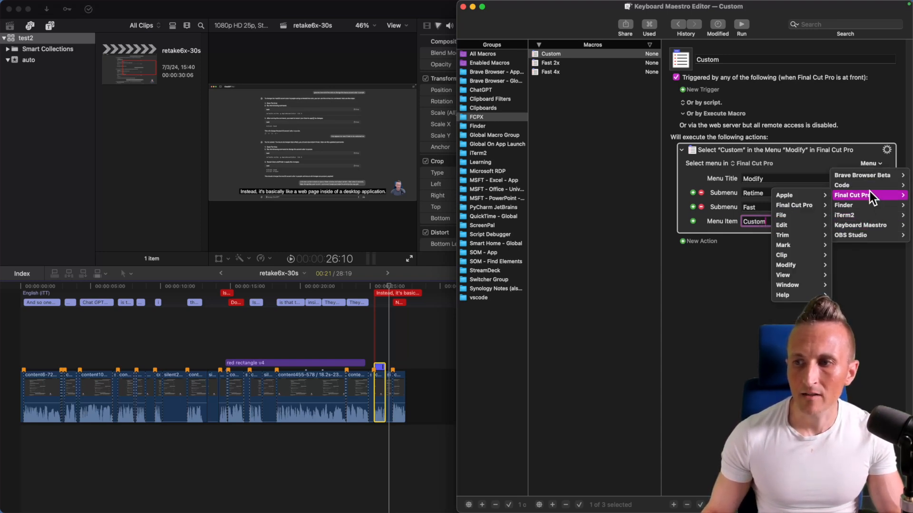
{"action": "mouse_move", "coordinate": [801, 265]}
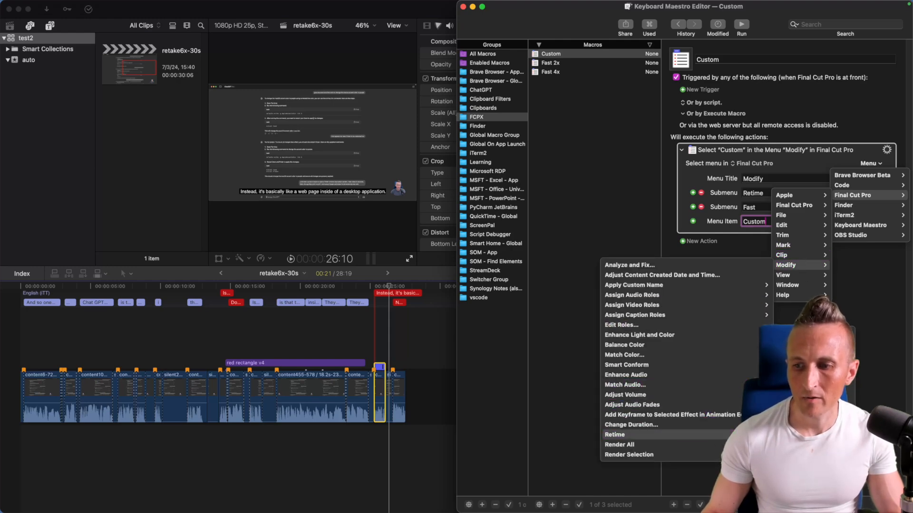
{"action": "left_click", "coordinate": [808, 393]}
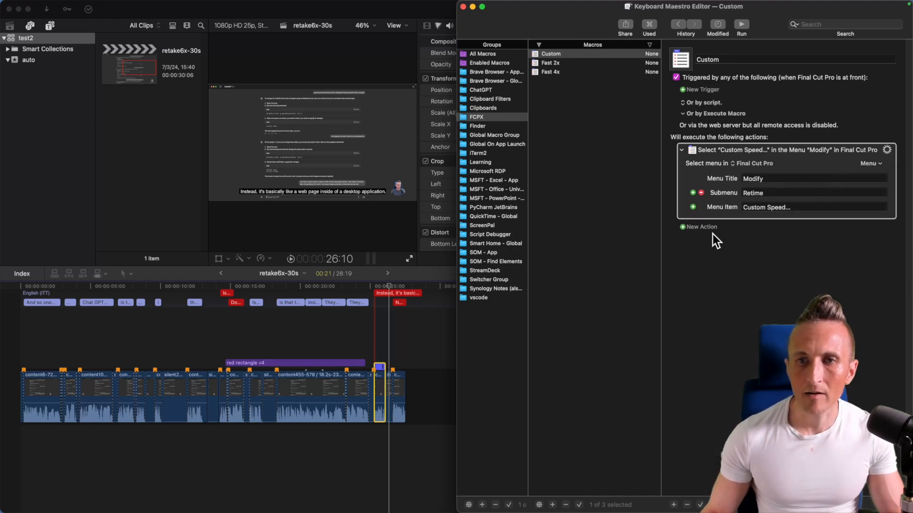
- Switch to Stream Deck and paste the copied 2x key into the empty slot beside the 4x key
{"action": "left_click", "coordinate": [438, 343]}
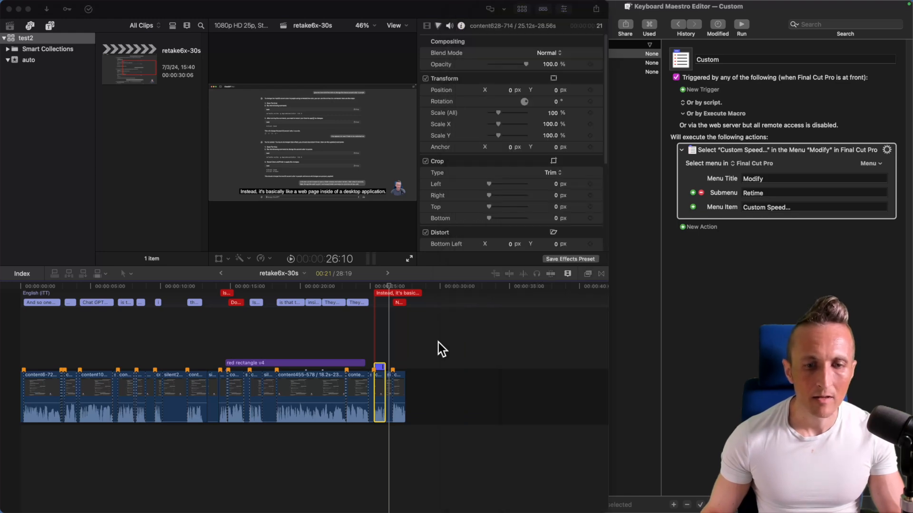
{"action": "key", "text": "ctrl+Up"}
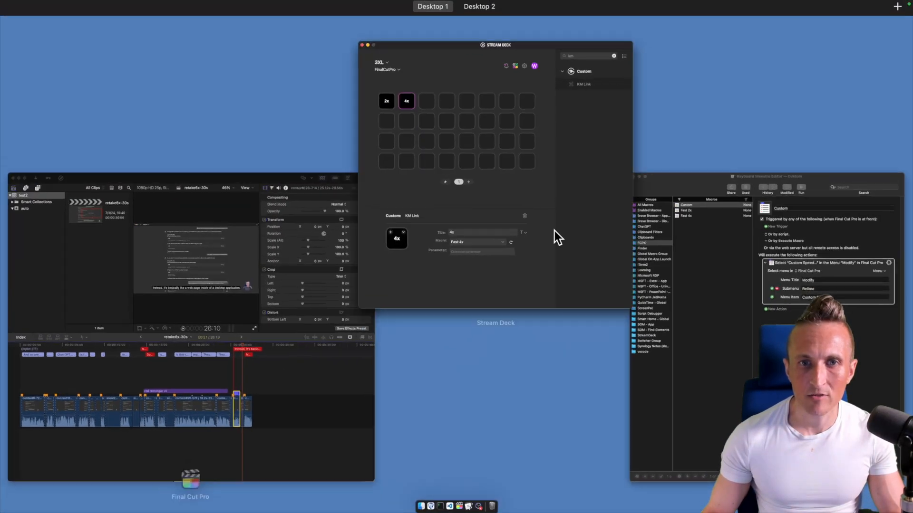
{"action": "left_click", "coordinate": [554, 233]}
{"action": "left_click", "coordinate": [339, 132]}
{"action": "key", "text": "super+v"}
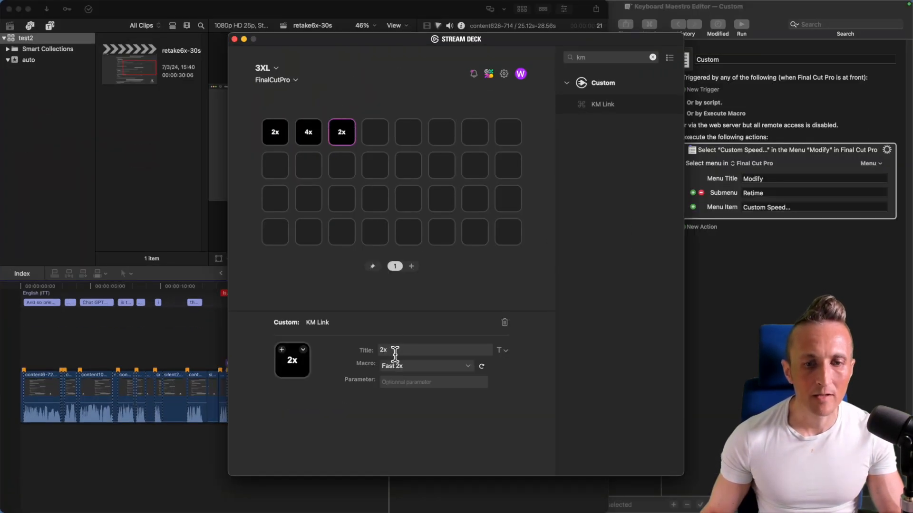
- Title the pasted key Custom and assign the Custom macro from the FCPX group to it
{"action": "double_click", "coordinate": [395, 352]}
{"action": "type", "text": "Custom"}
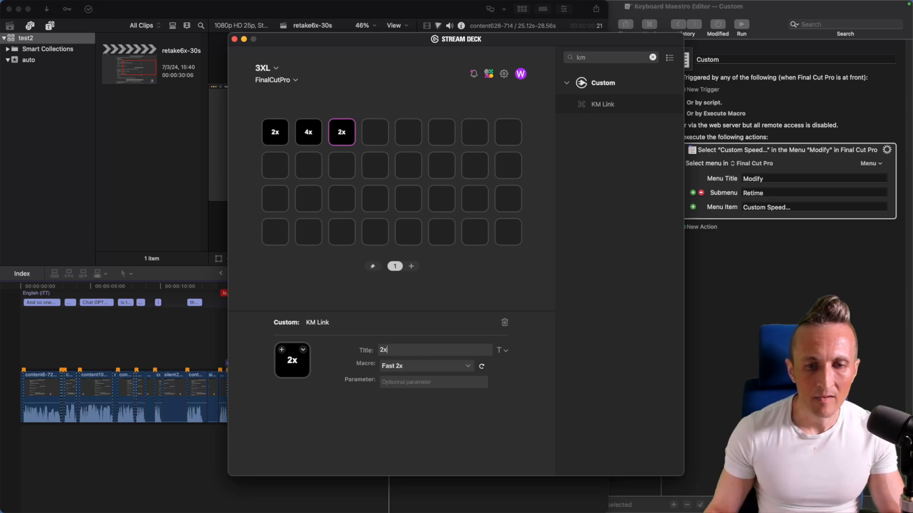
{"action": "double_click", "coordinate": [396, 353]}
{"action": "type", "text": "Custom"}
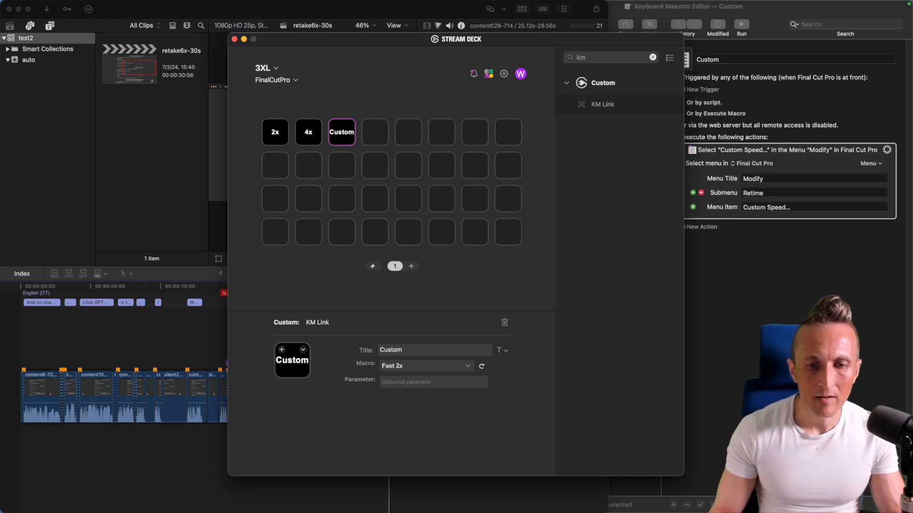
{"action": "left_click", "coordinate": [428, 367]}
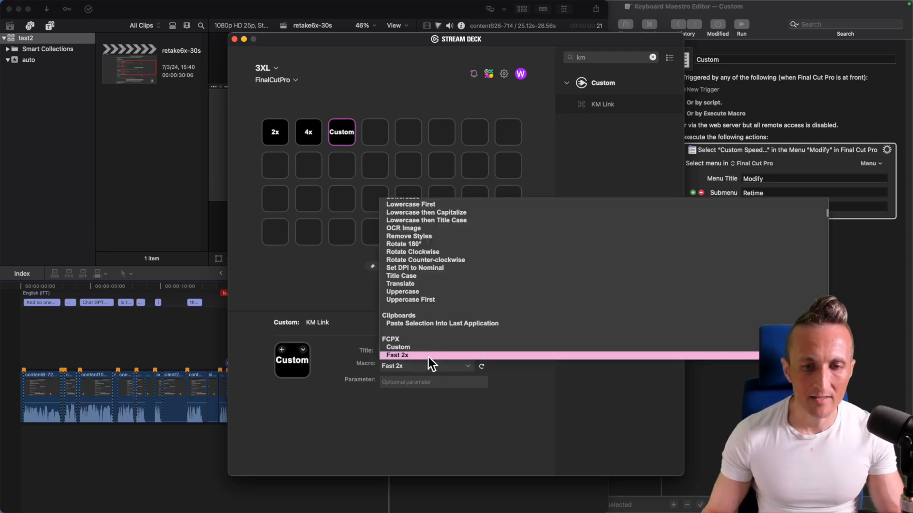
{"action": "left_click", "coordinate": [427, 350]}
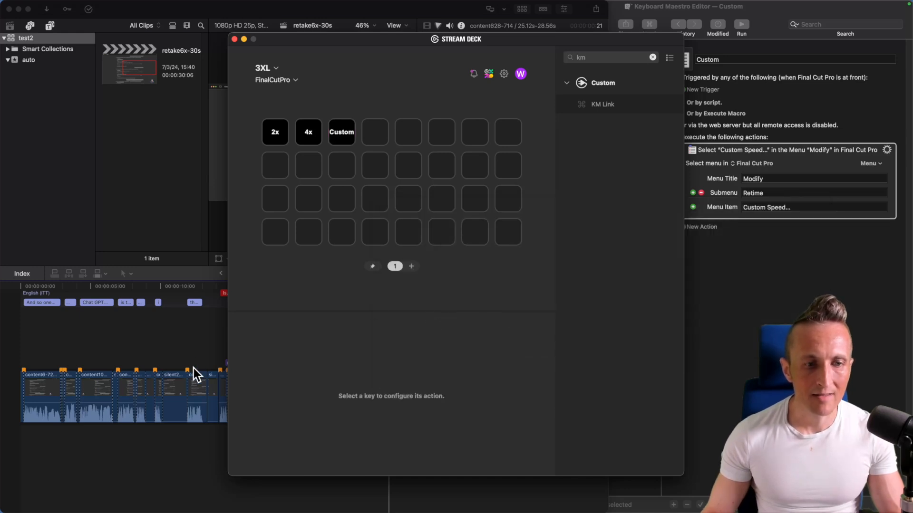
- Switch to Final Cut Pro, reset the content628-714 clip to normal speed and try the Custom Speed command on it
{"action": "left_click", "coordinate": [204, 343]}
{"action": "key", "text": "shift+n"}
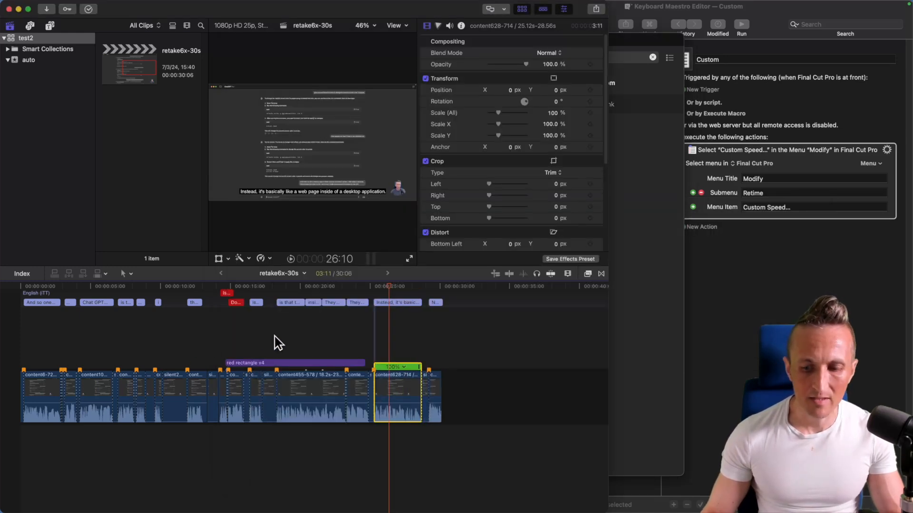
{"action": "key", "text": "ctrl+alt+r"}
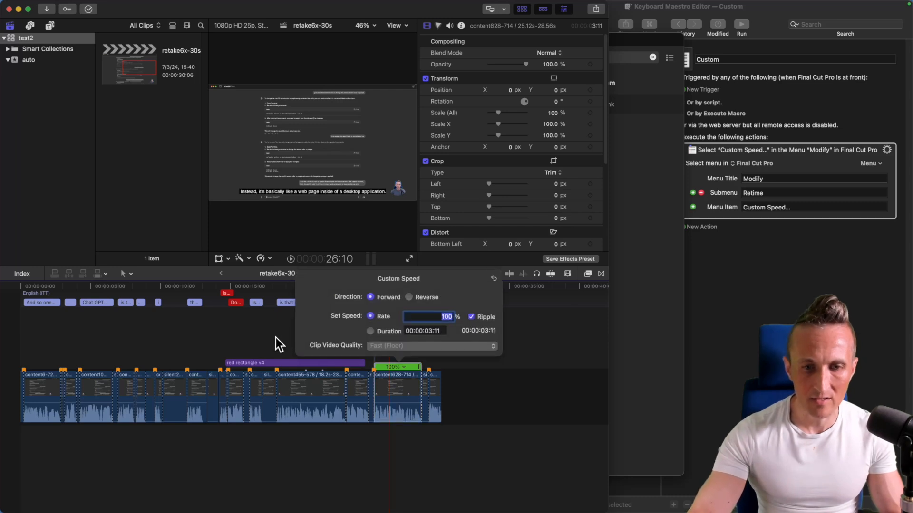
{"action": "key", "text": "Escape"}
{"action": "key", "text": "super+z"}
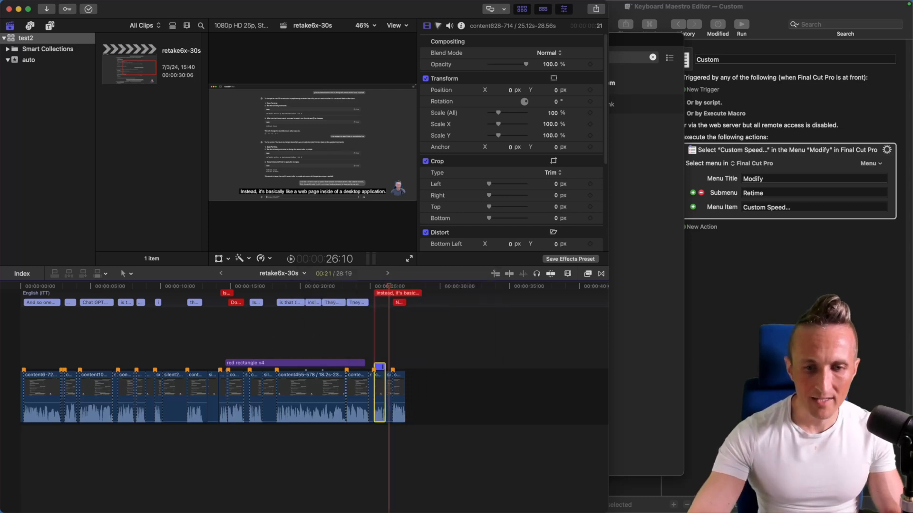
- Set the content628-714 clip's custom speed rate to 300%
{"action": "key", "text": "ctrl+alt+r"}
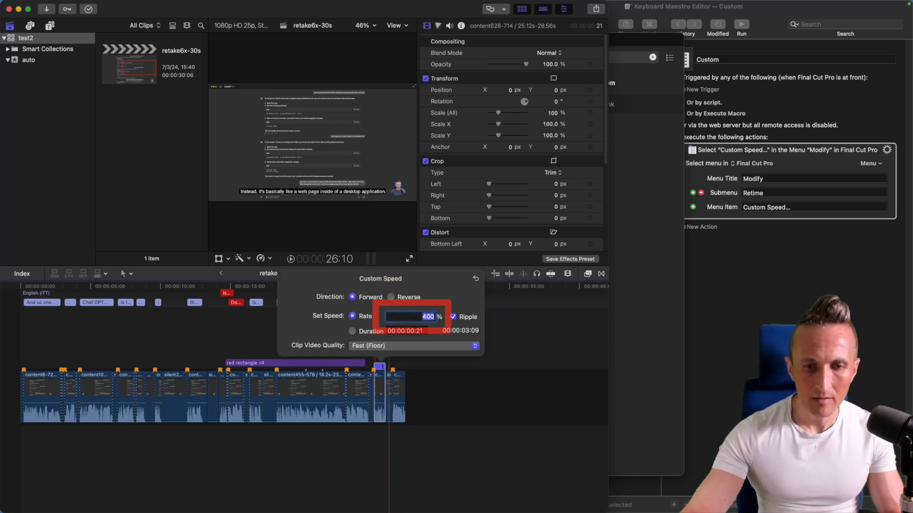
{"action": "type", "text": "300"}
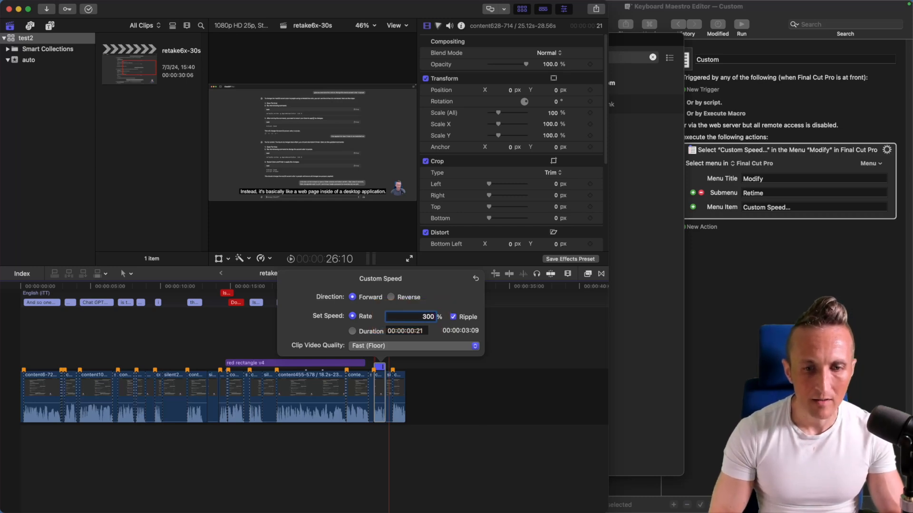
{"action": "key", "text": "Return"}
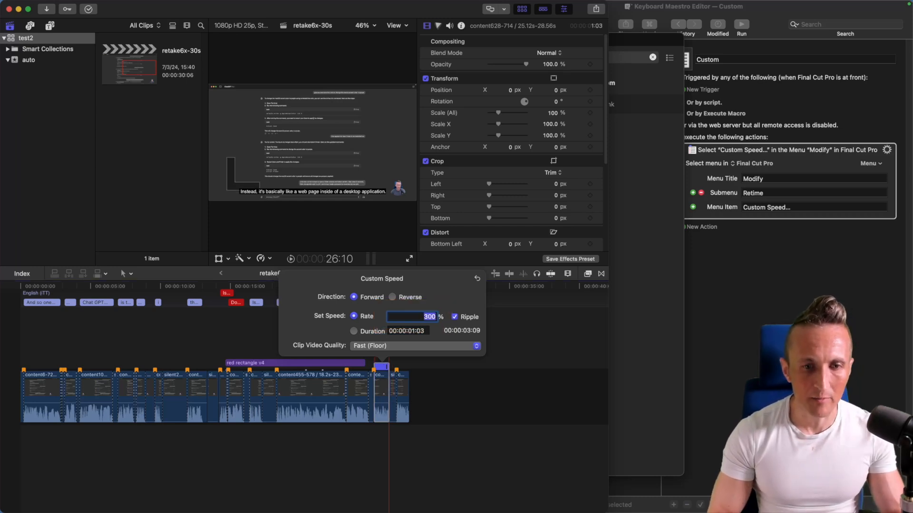
{"action": "key", "text": "Escape"}
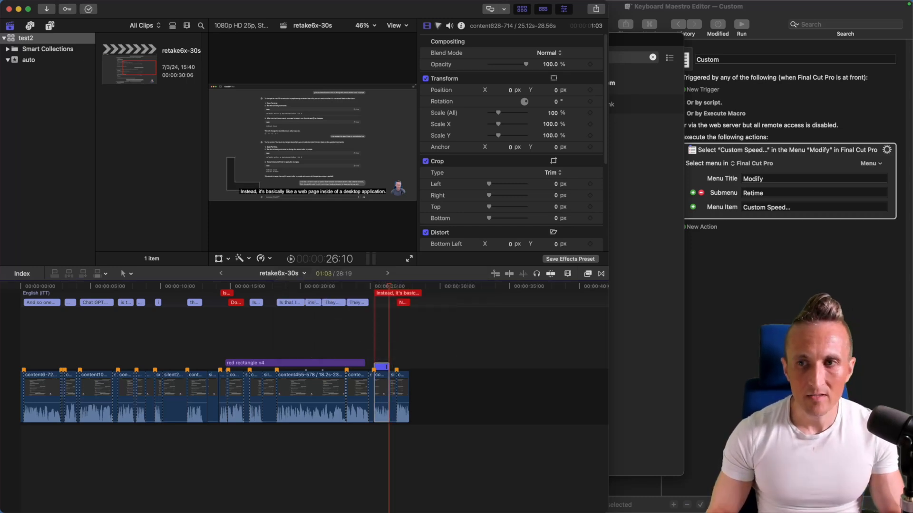
- Switch to Keyboard Maestro, duplicate the Custom macro in the FCPX group and name the copy Slower 50%
{"action": "left_click", "coordinate": [735, 344]}
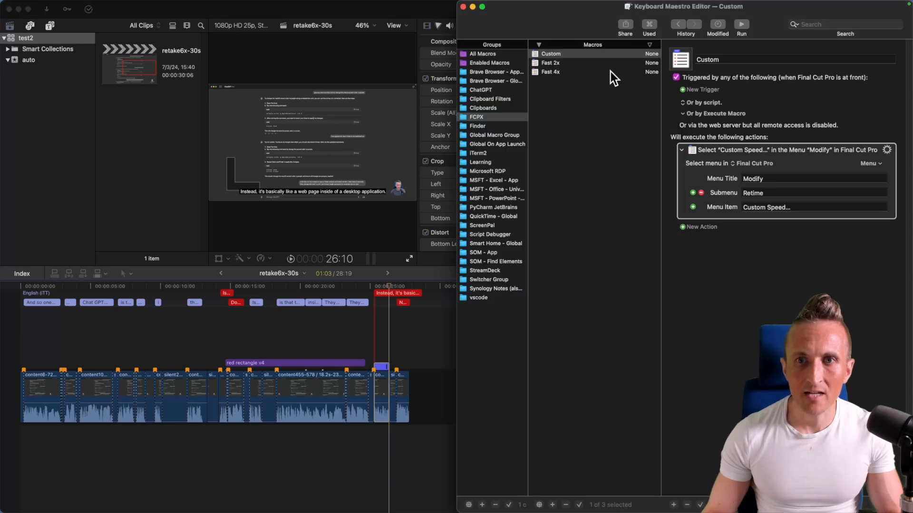
{"action": "left_click_drag", "start_coordinate": [612, 50], "coordinate": [612, 51]}
{"action": "type", "text": "SL"}
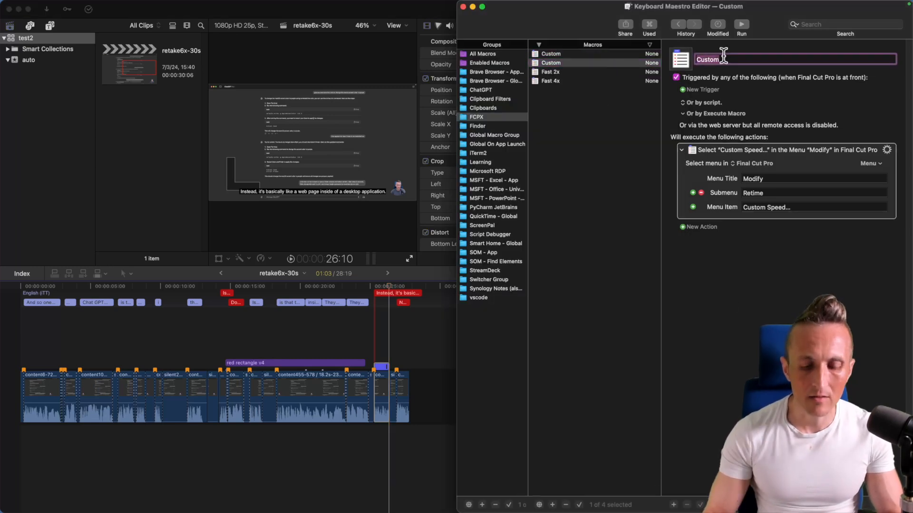
{"action": "type", "text": "ower"}
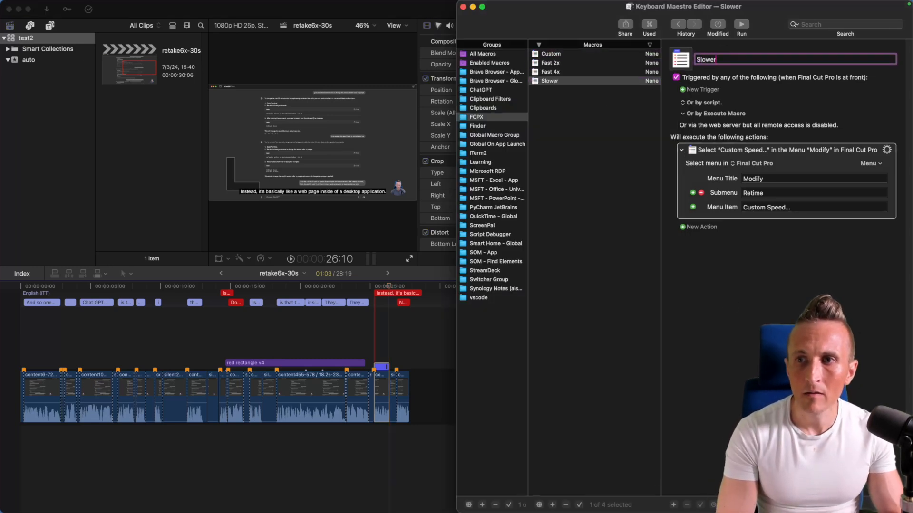
{"action": "type", "text": " 50%"}
- Make the Slower 50% macro's action select Final Cut Pro's 50% command under Modify, Retime, Slow
{"action": "left_click", "coordinate": [868, 163]}
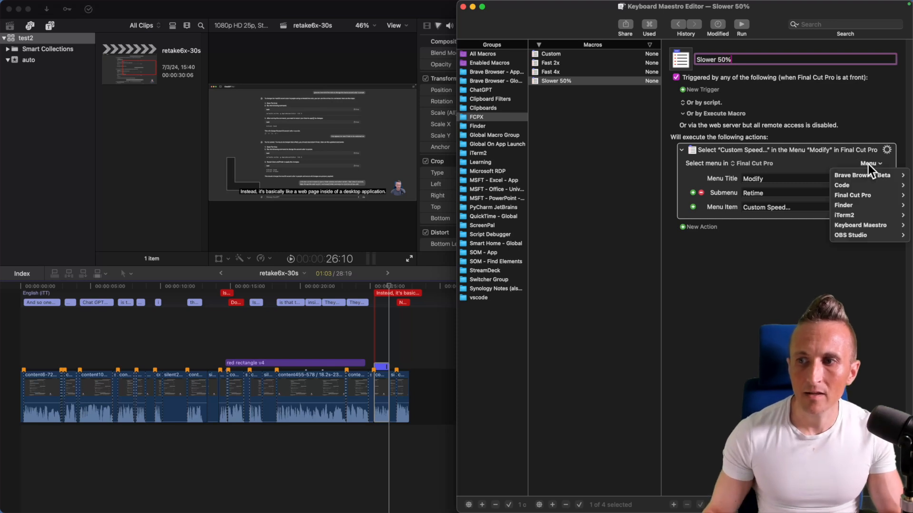
{"action": "mouse_move", "coordinate": [867, 202]}
{"action": "mouse_move", "coordinate": [803, 265]}
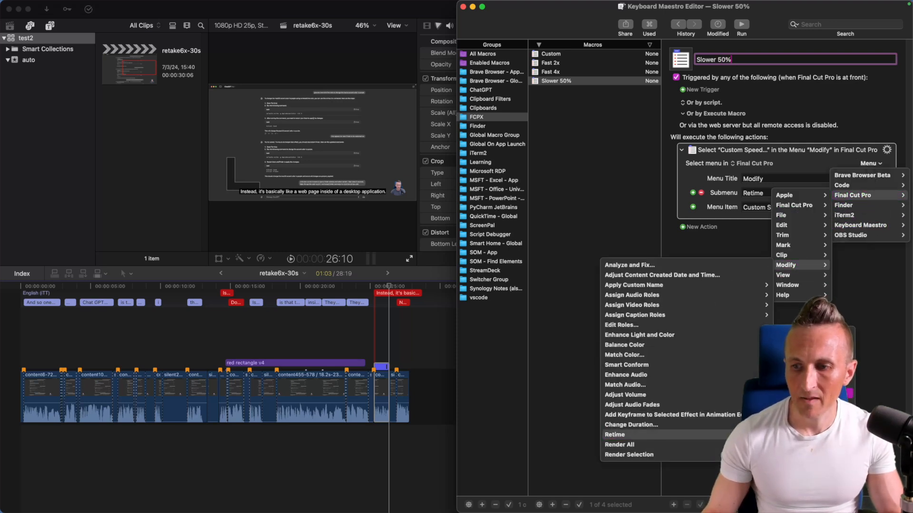
{"action": "mouse_move", "coordinate": [666, 434]}
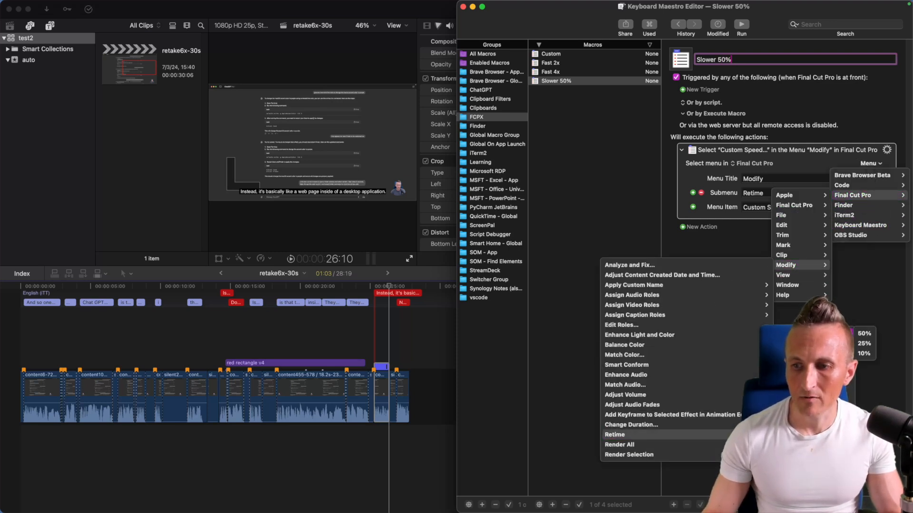
{"action": "left_click", "coordinate": [868, 335]}
- Switch to Stream Deck, paste the copied Custom key into the slot after Custom and title it Slow 50% on two lines
{"action": "key", "text": "ctrl+Up"}
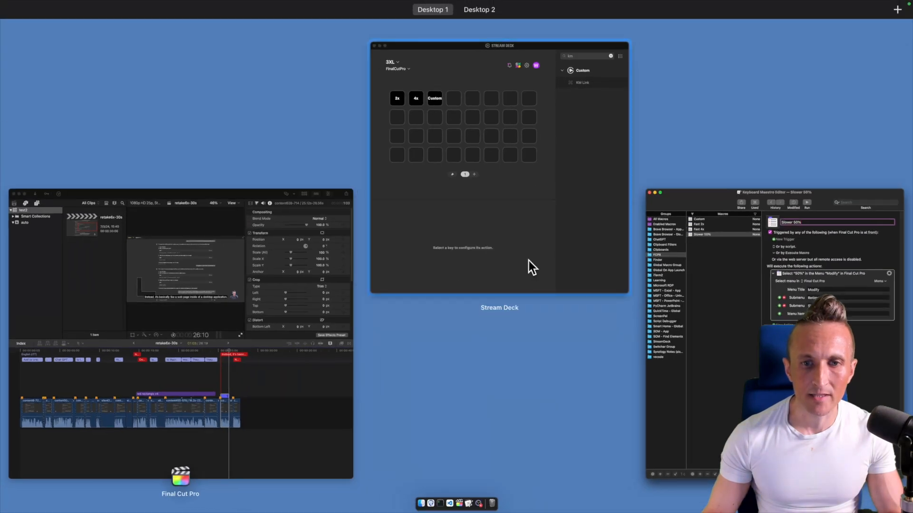
{"action": "left_click", "coordinate": [529, 260]}
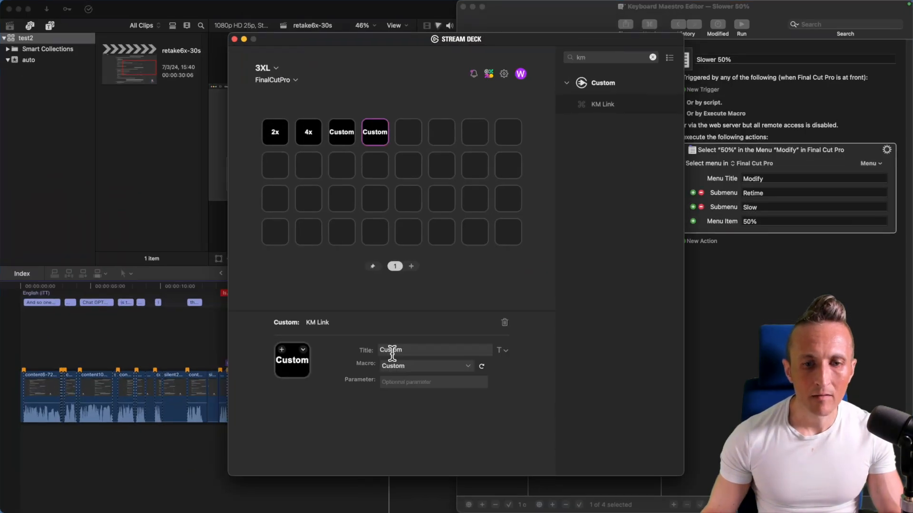
{"action": "double_click", "coordinate": [391, 351]}
{"action": "key", "text": "BackSpace"}
{"action": "type", "text": "Slow 50%"}
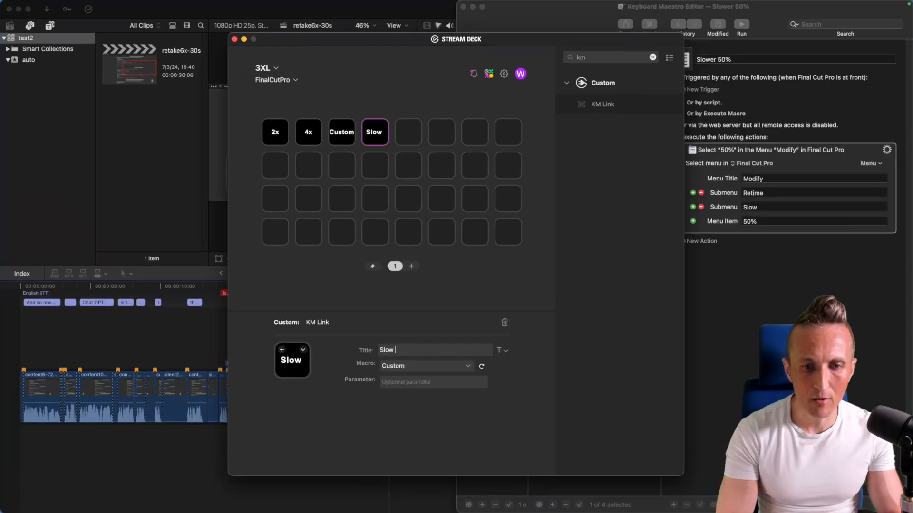
{"action": "key", "text": "BackSpace"}
{"action": "key", "text": "BackSpace"}
{"action": "key", "text": "BackSpace"}
{"action": "key", "text": "BackSpace"}
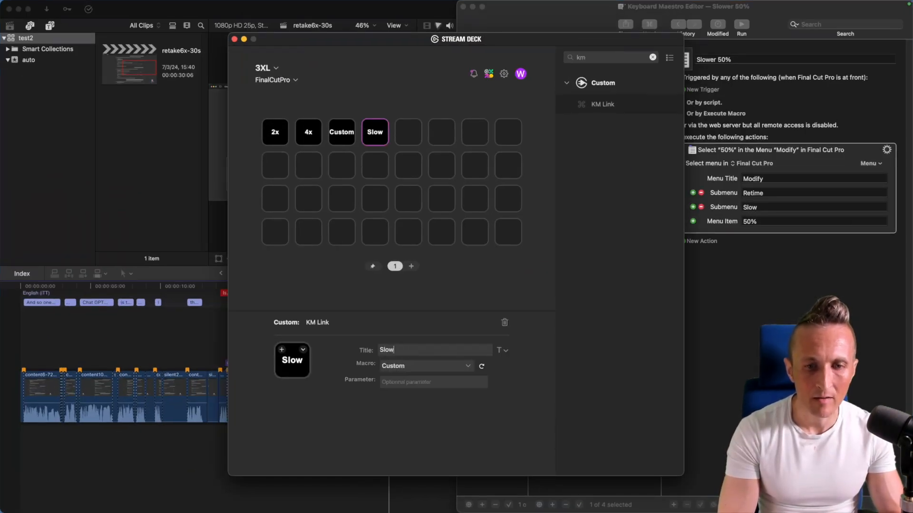
{"action": "key", "text": "Return"}
{"action": "type", "text": "50%"}
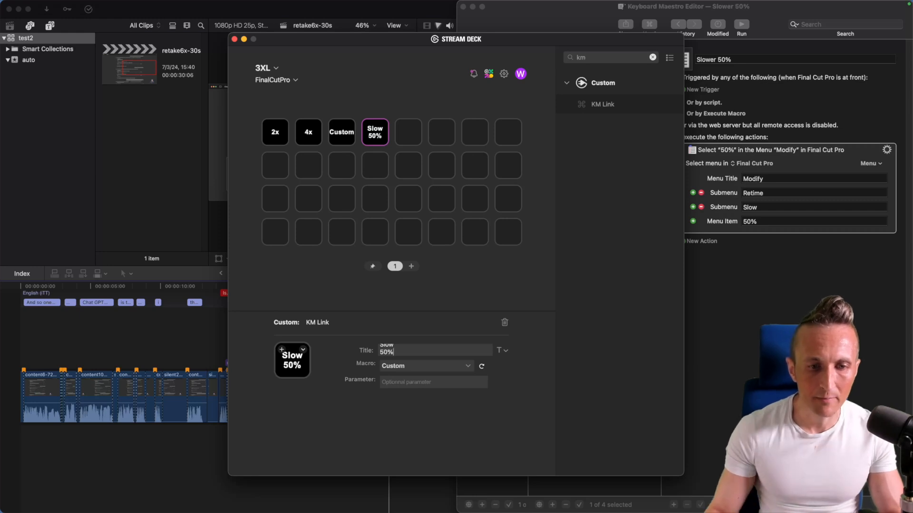
- Assign the Slower 50% macro from the FCPX group to the Slow 50% key
{"action": "left_click", "coordinate": [434, 370]}
{"action": "key", "text": "Down"}
{"action": "key", "text": "Down"}
{"action": "key", "text": "Down"}
{"action": "key", "text": "Return"}
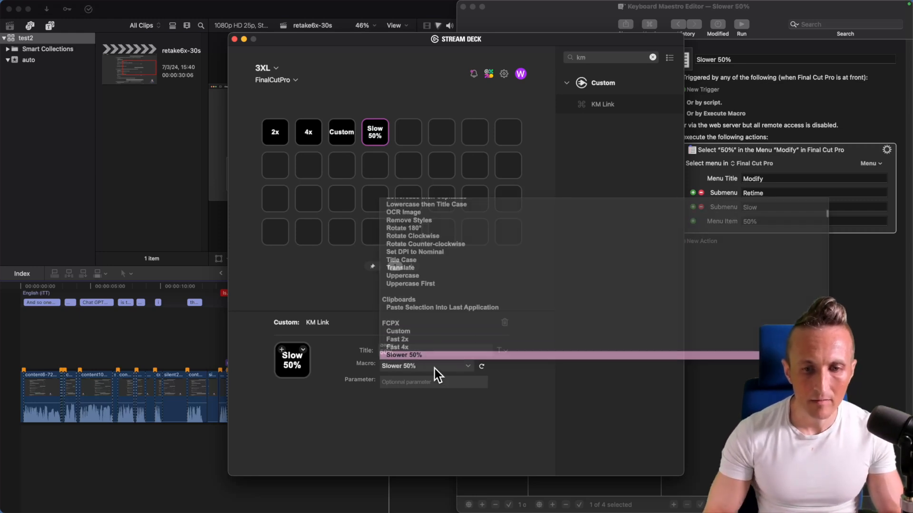
- Switch to Final Cut Pro, try the Slow 50% key on the content628-714 clip and return it to normal speed
{"action": "left_click", "coordinate": [259, 492]}
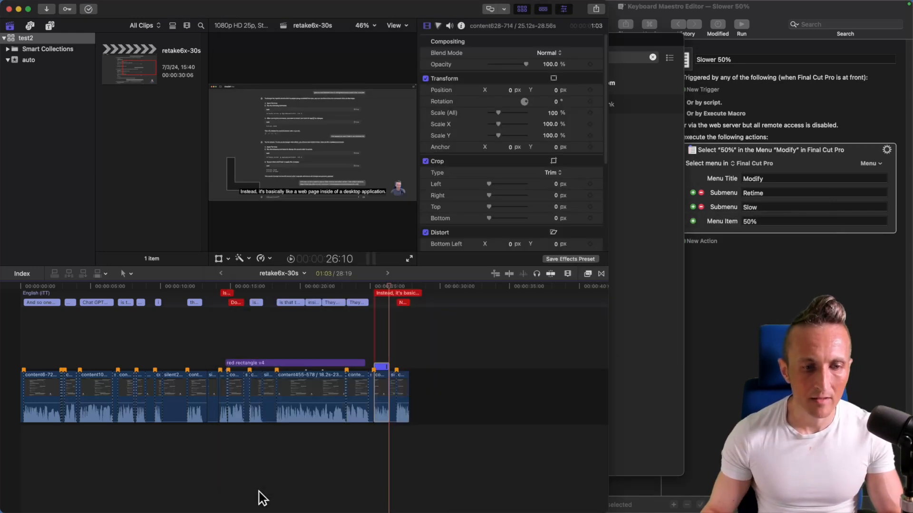
{"action": "left_click", "coordinate": [378, 418]}
{"action": "key", "text": "shift+n"}
{"action": "key", "text": "F1"}
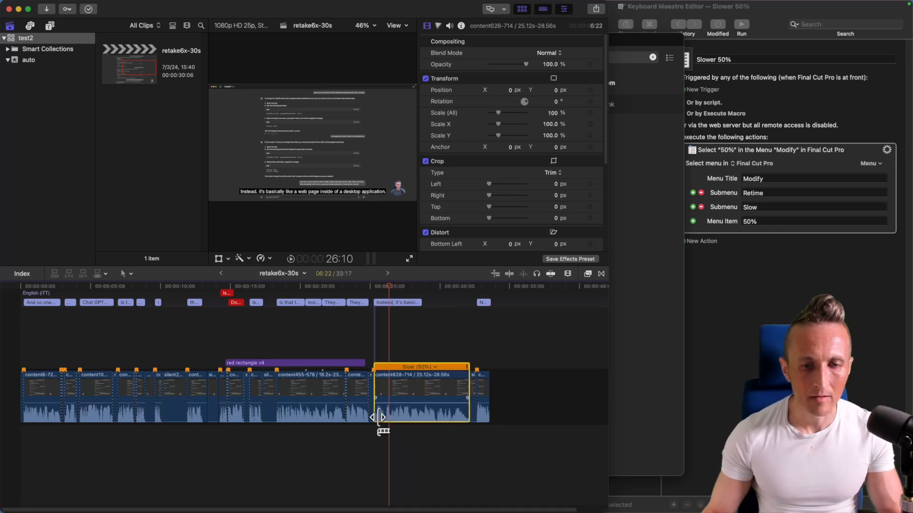
{"action": "key", "text": "super+z"}
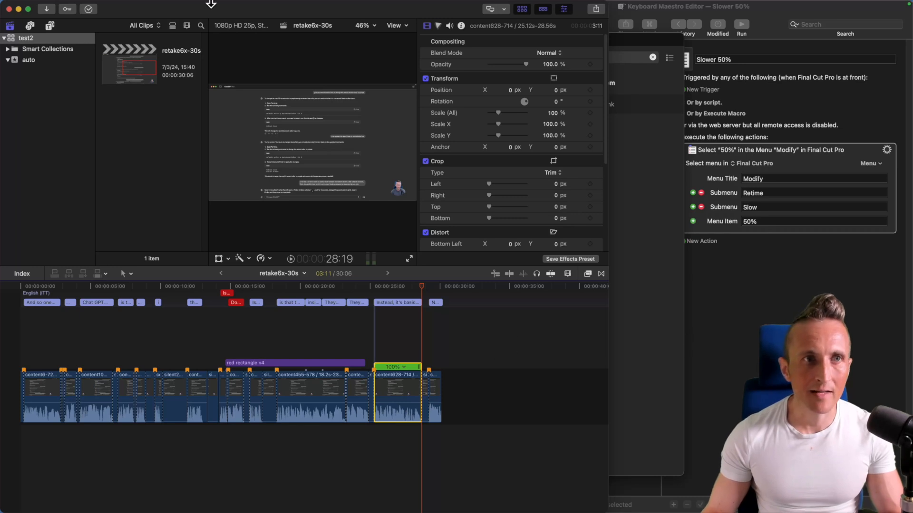
- Look through Final Cut Pro's Retime commands under Modify for one that resets a clip's speed
{"action": "left_click", "coordinate": [196, 6]}
{"action": "key", "text": "r"}
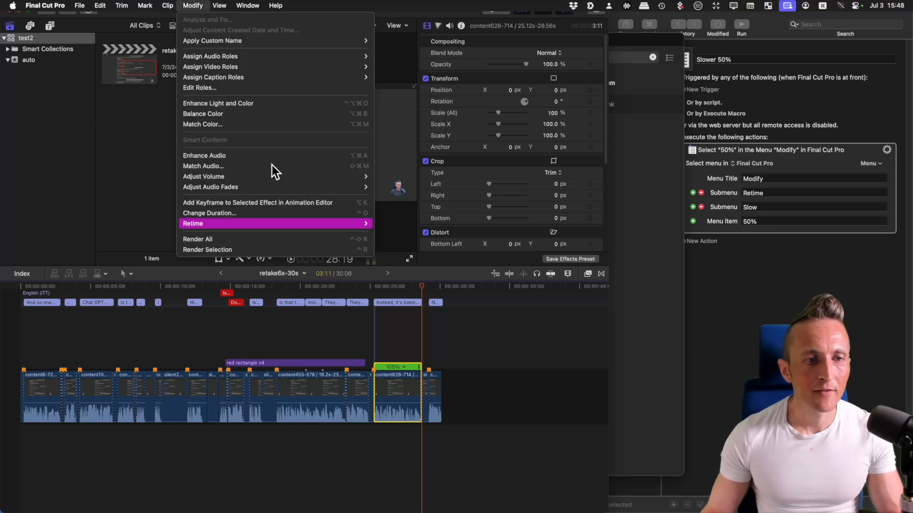
{"action": "key", "text": "Right"}
{"action": "key", "text": "Down"}
{"action": "key", "text": "Down"}
{"action": "key", "text": "Down"}
{"action": "key", "text": "Down"}
{"action": "key", "text": "Down"}
{"action": "key", "text": "Down"}
{"action": "key", "text": "Down"}
{"action": "key", "text": "Down"}
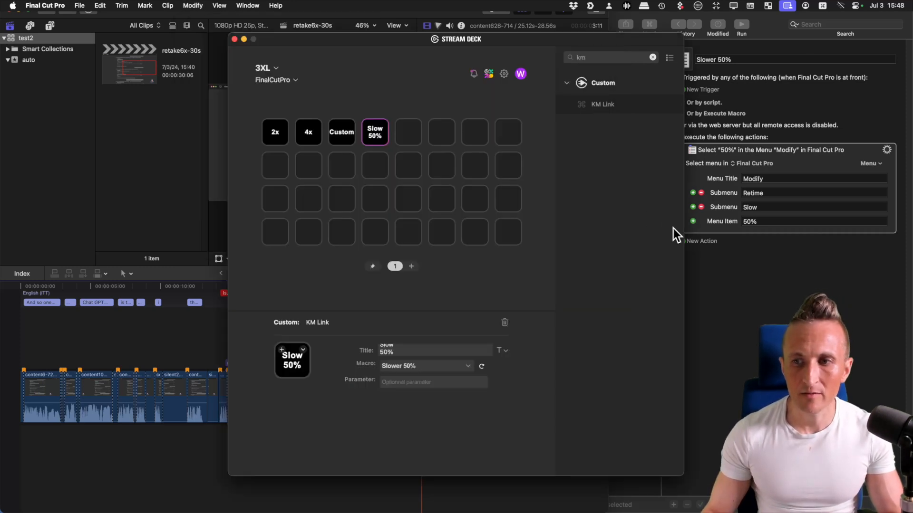
- Switch to Keyboard Maestro, duplicate the Slower 50% macro and name the copy Reset Speed
{"action": "left_click", "coordinate": [578, 80]}
{"action": "key", "text": "super+d"}
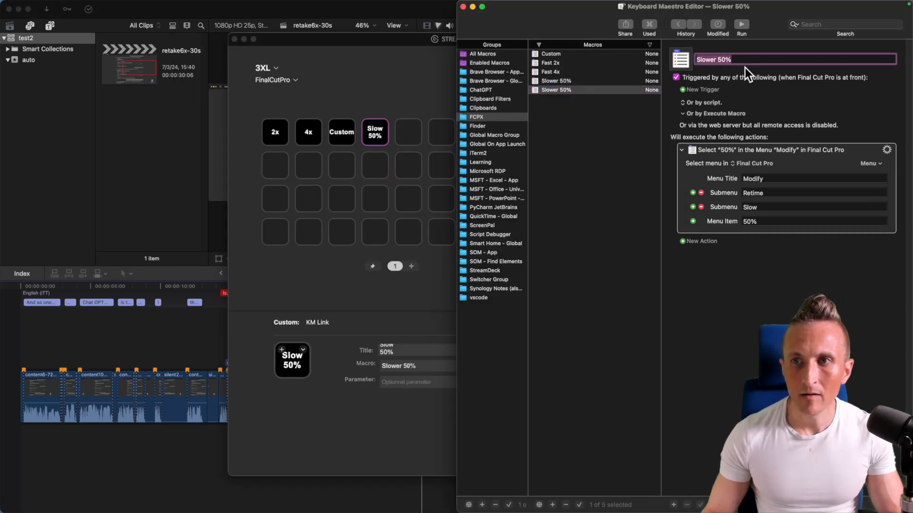
{"action": "type", "text": "Reset Speed"}
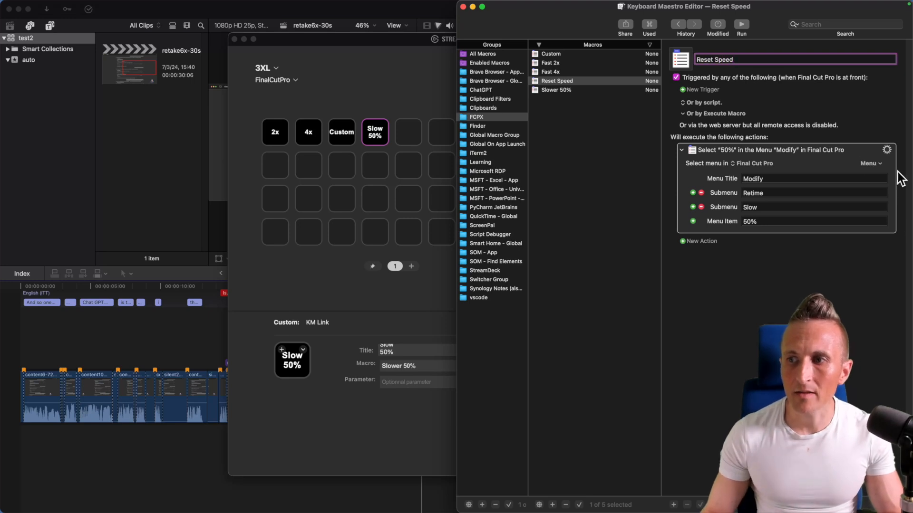
- Make the Reset Speed macro's action select Final Cut Pro's Reset Speed command under Modify, Retime
{"action": "left_click", "coordinate": [871, 163]}
{"action": "mouse_move", "coordinate": [877, 203]}
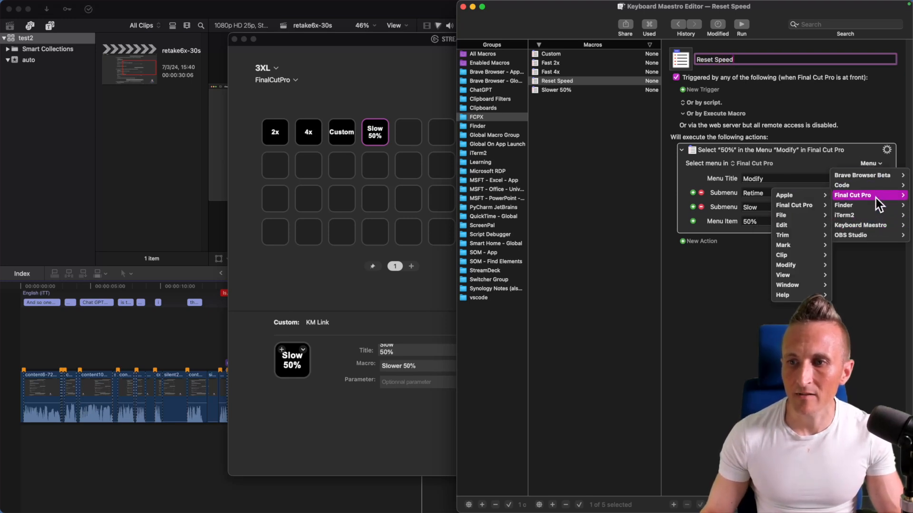
{"action": "mouse_move", "coordinate": [800, 263]}
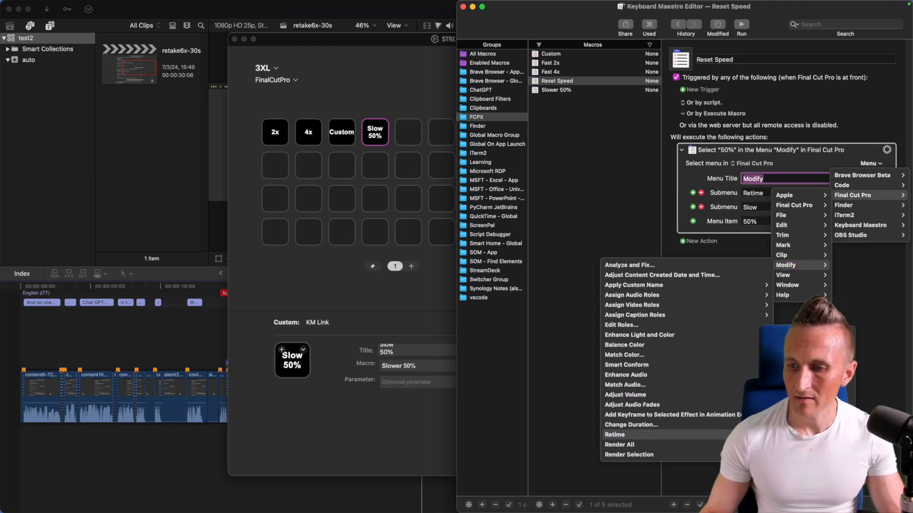
{"action": "left_click", "coordinate": [850, 392]}
- Switch to Stream Deck, paste the copied Custom key into the slot after Slow 50% and title it Reset Speed
{"action": "left_click", "coordinate": [308, 323]}
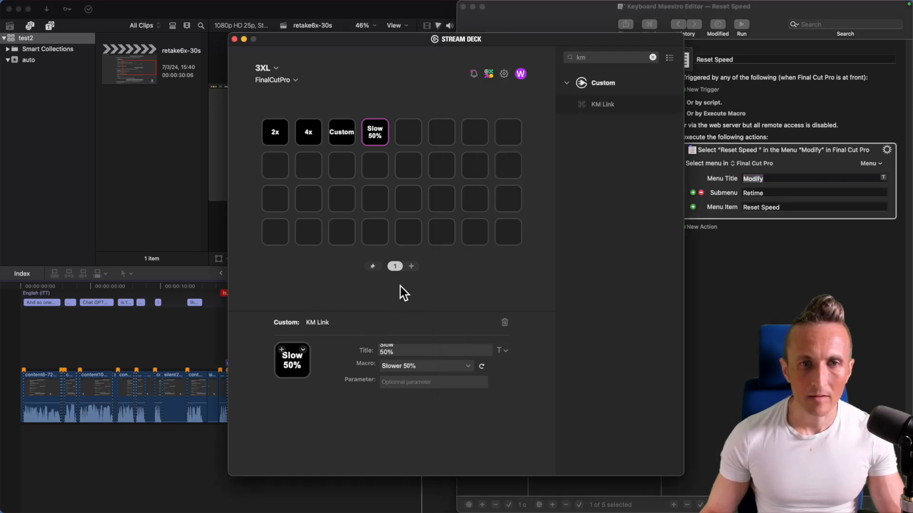
{"action": "left_click", "coordinate": [397, 141]}
{"action": "key", "text": "super+v"}
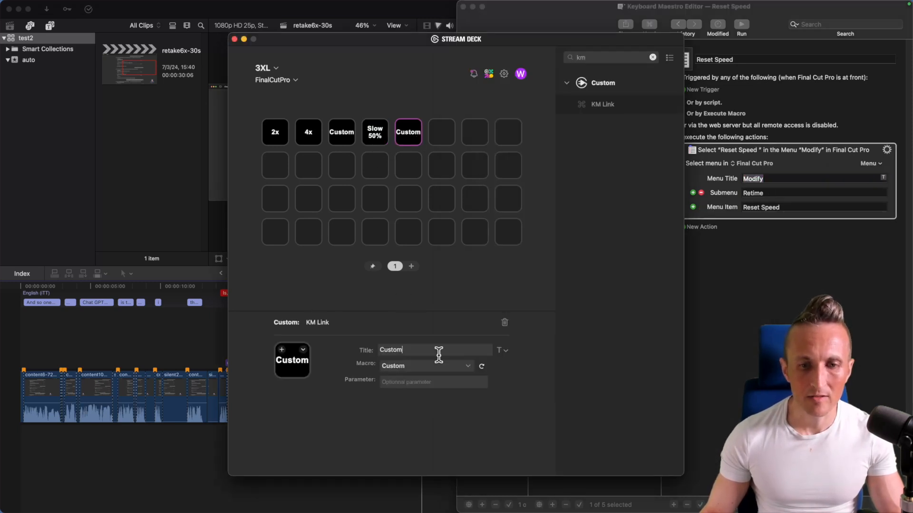
{"action": "key", "text": "super+a"}
{"action": "type", "text": "Reset Spee"}
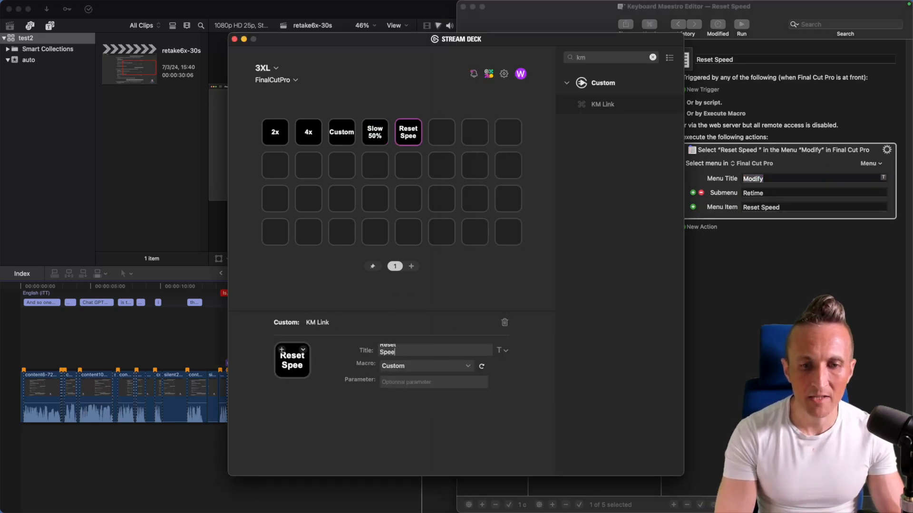
{"action": "type", "text": "d"}
- Assign the Reset Speed macro from the FCPX group to the Reset Speed key
{"action": "left_click", "coordinate": [438, 364]}
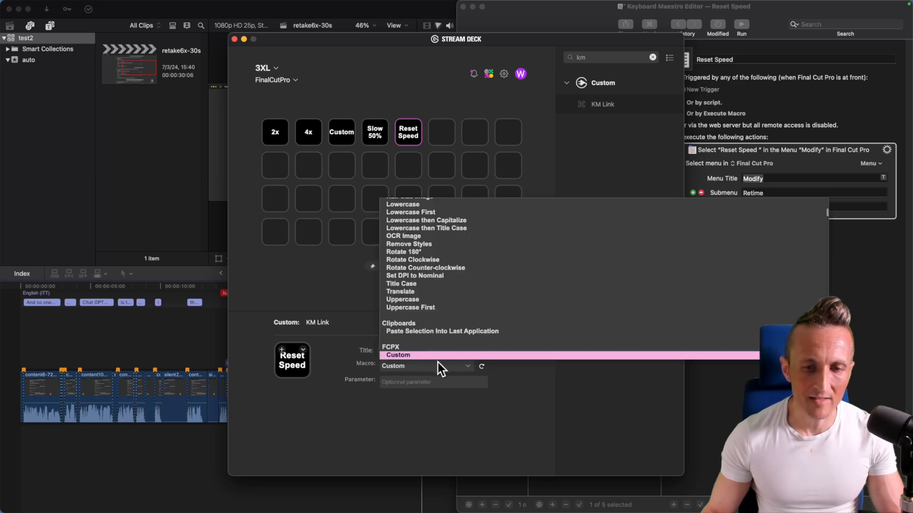
{"action": "key", "text": "Down"}
{"action": "key", "text": "Down"}
{"action": "key", "text": "Down"}
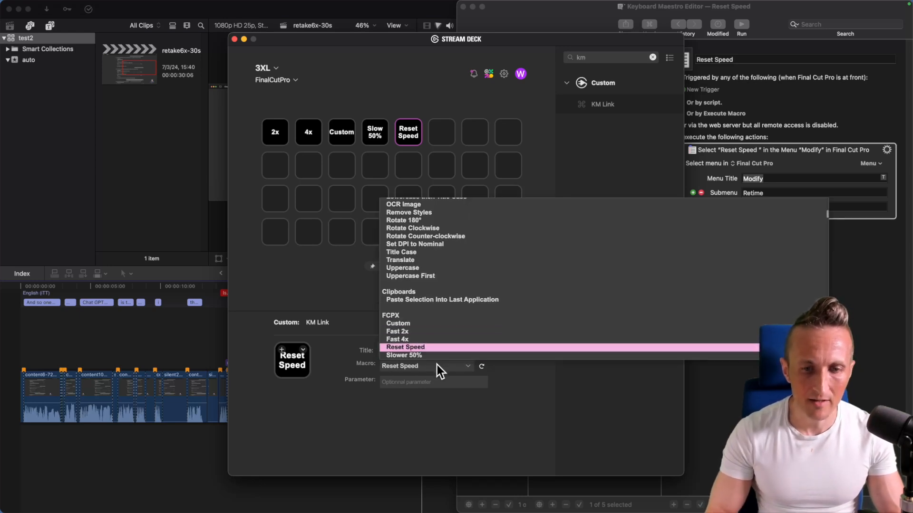
{"action": "key", "text": "Return"}
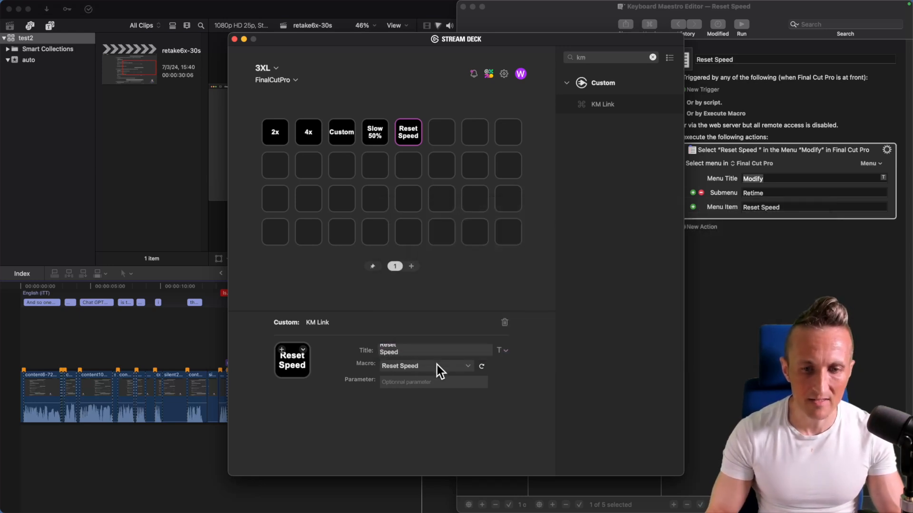
- Switch to Final Cut Pro, select the content628-714 clip and reset its speed
{"action": "left_click", "coordinate": [87, 196]}
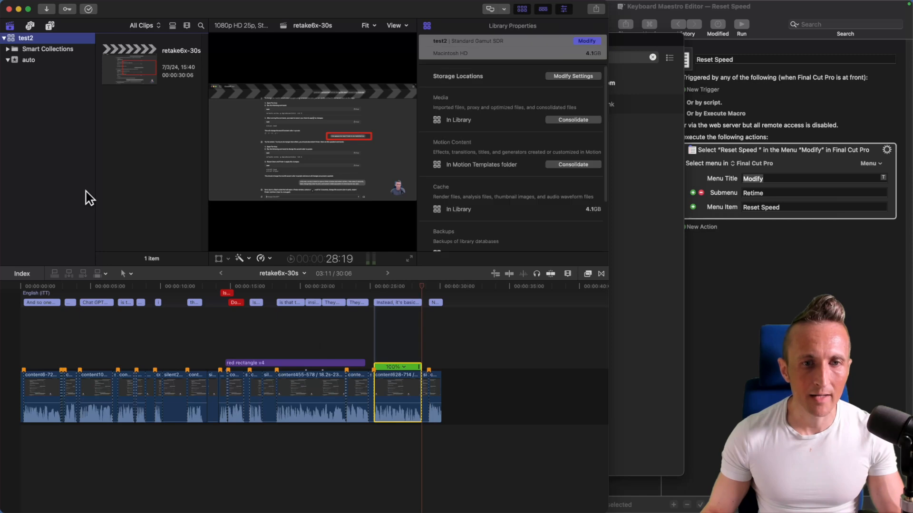
{"action": "left_click", "coordinate": [392, 384]}
{"action": "key", "text": "alt+super+r"}
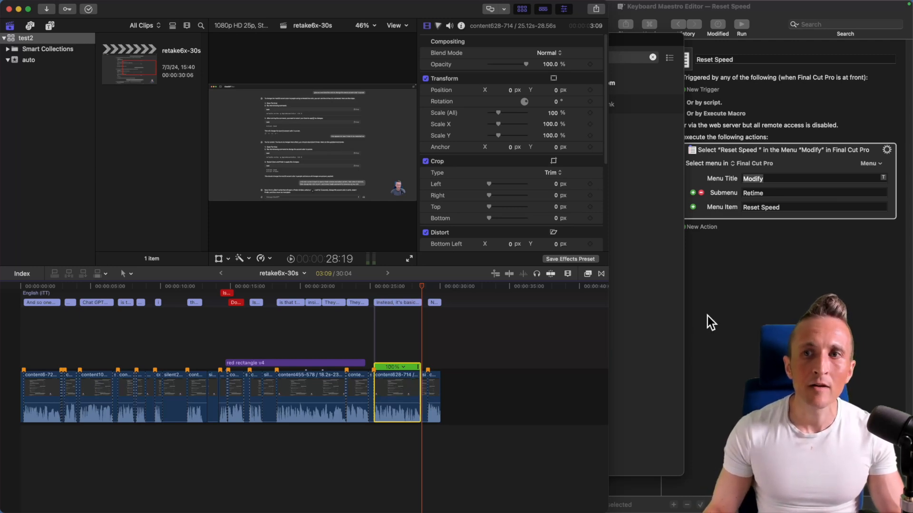
{"action": "left_click", "coordinate": [778, 310]}
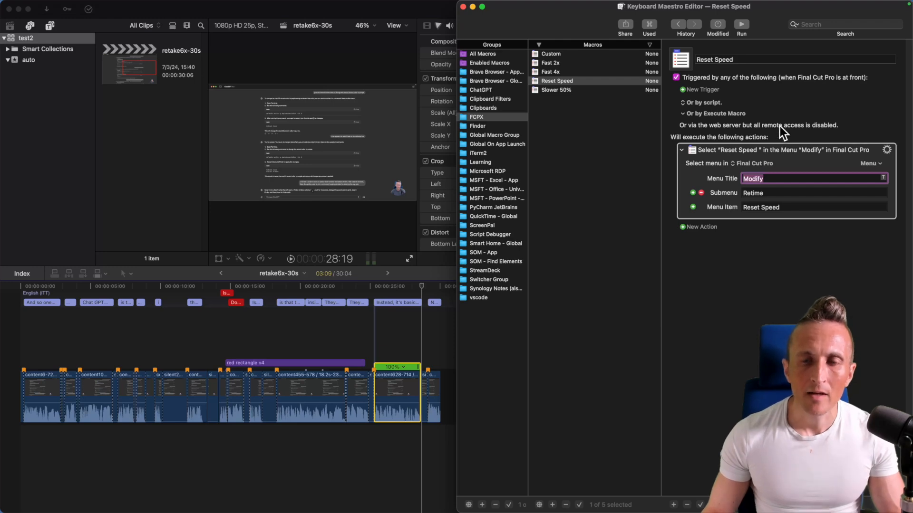
{"action": "key", "text": "ctrl+Up"}
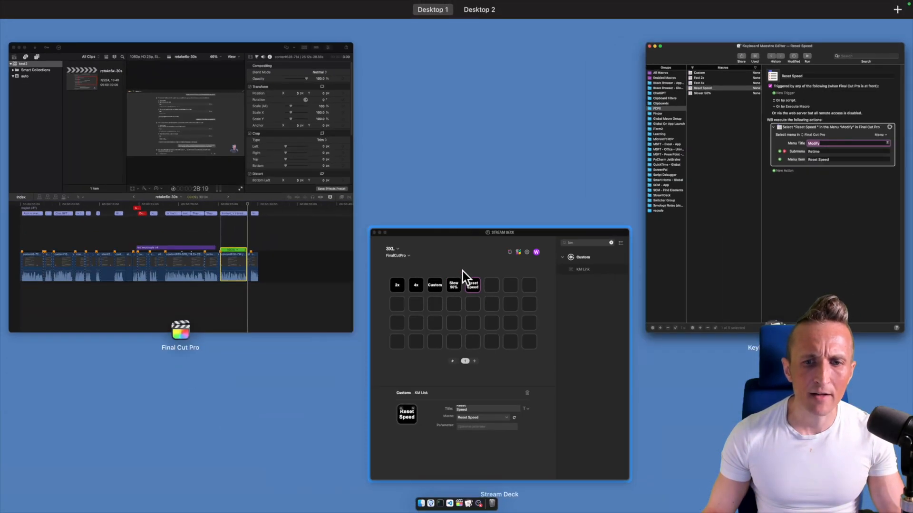
{"action": "left_click", "coordinate": [447, 296]}
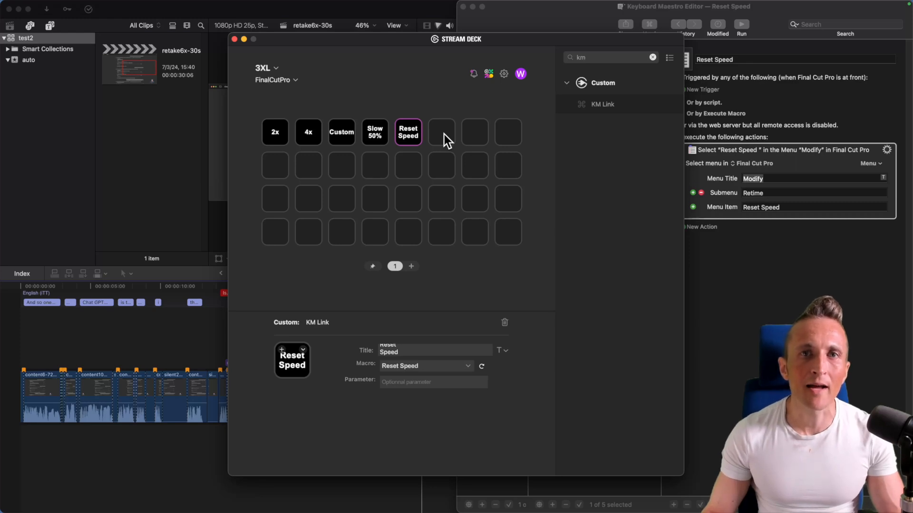
- Switch to Final Cut Pro, search its commands for "norma" and locate Normal (100%) under Modify, Retime
{"action": "left_click", "coordinate": [175, 196]}
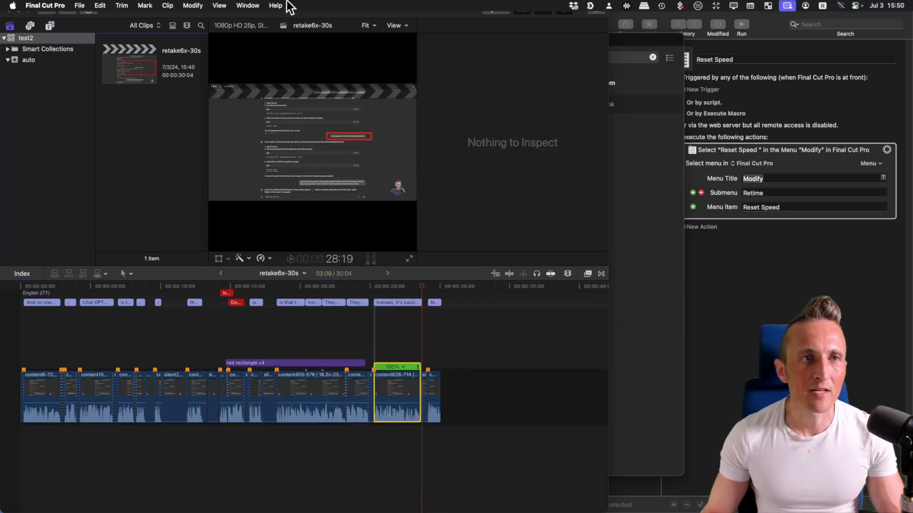
{"action": "left_click", "coordinate": [274, 6]}
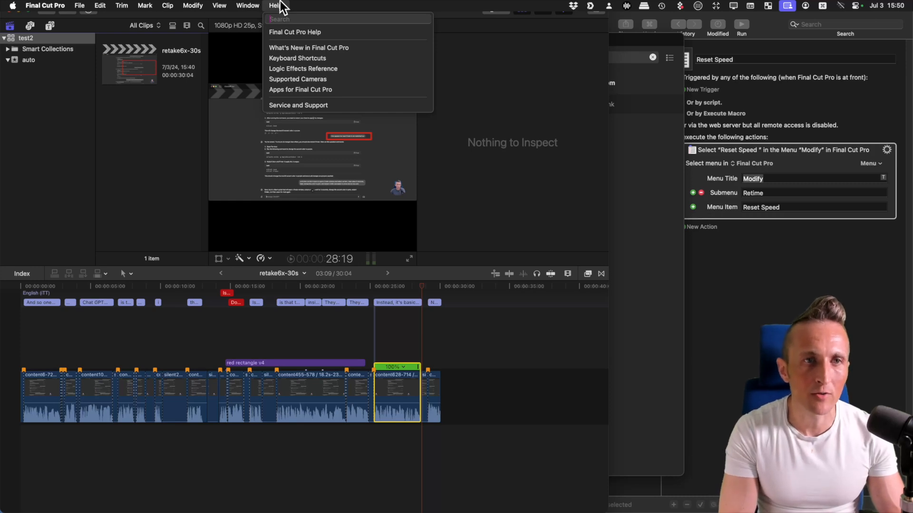
{"action": "type", "text": "norma"}
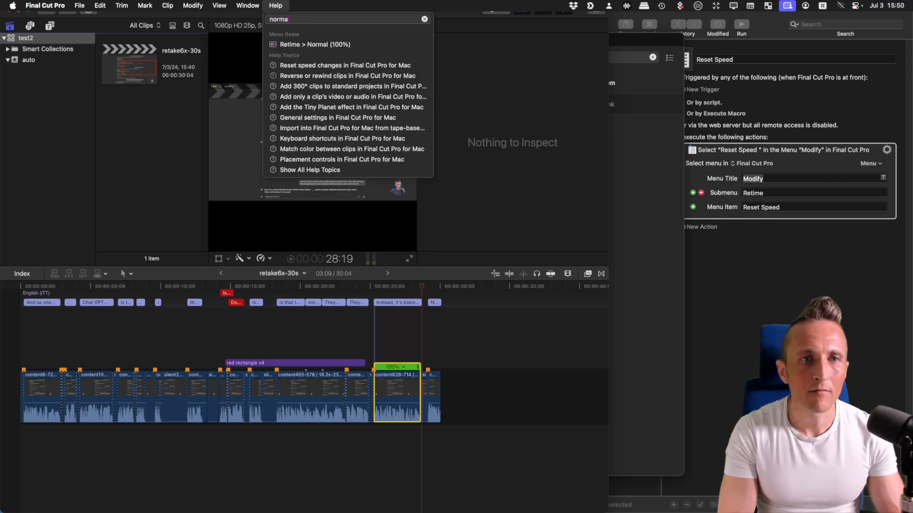
{"action": "key", "text": "Down"}
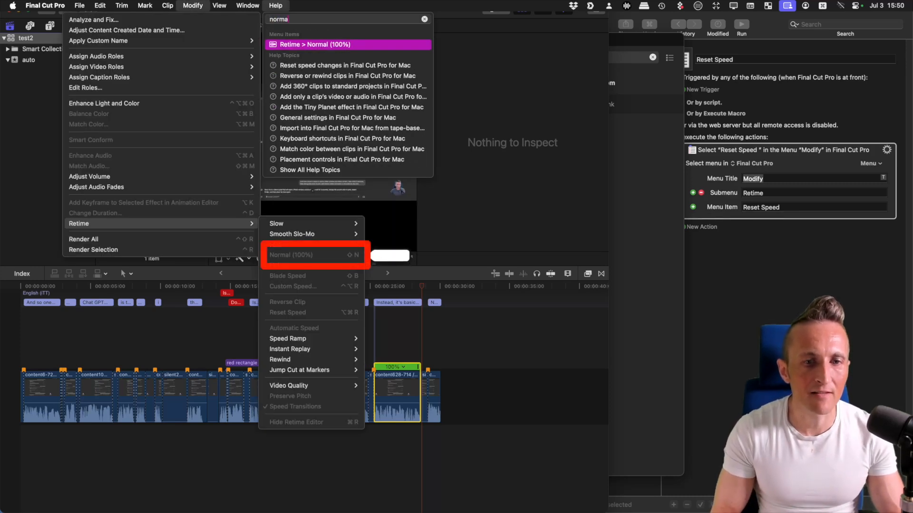